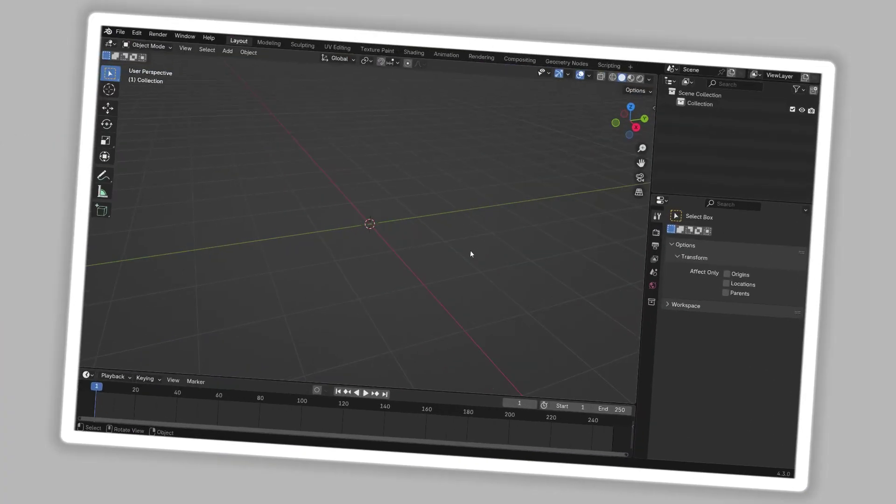
- Add a NurbsPath curve at the scene origin and make the timeline area taller
key("shift+a")
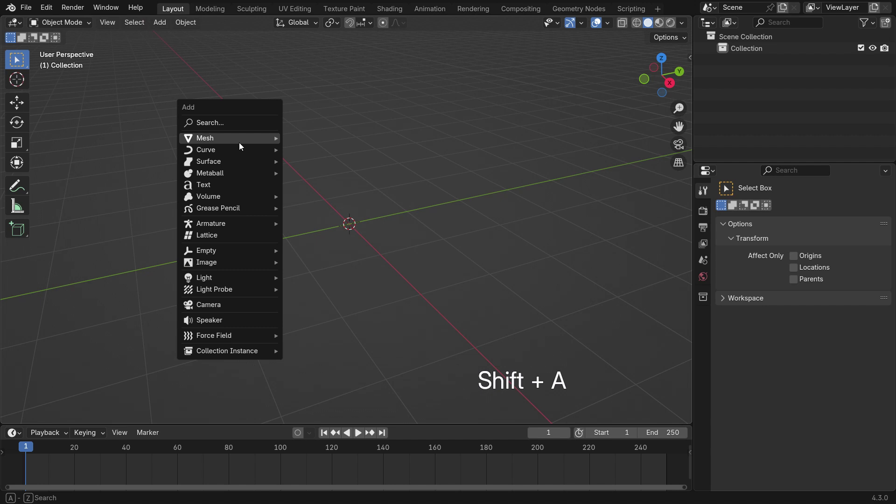
mouse_move(234, 149)
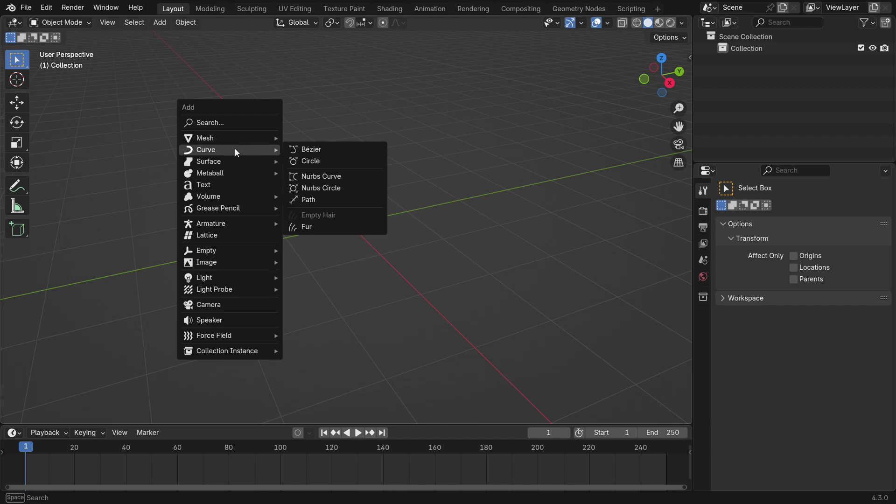
left_click(366, 204)
middle_click_drag(336, 273, 460, 271)
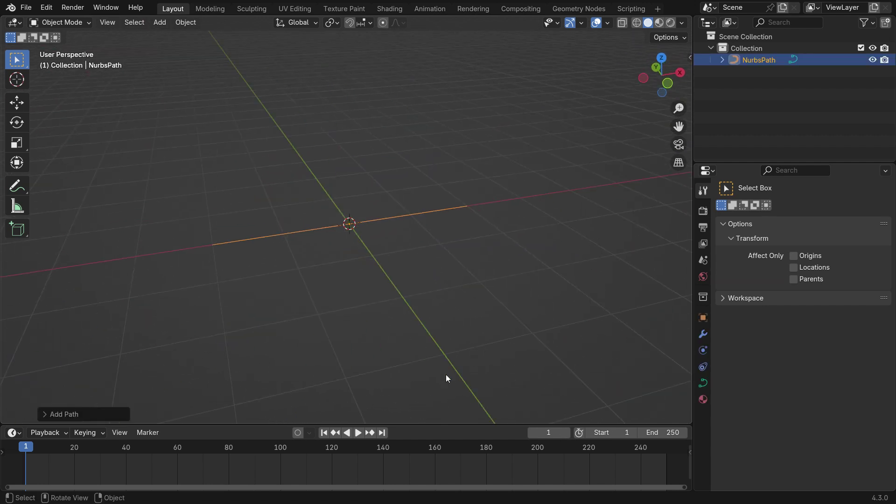
left_click_drag(443, 424, 447, 274)
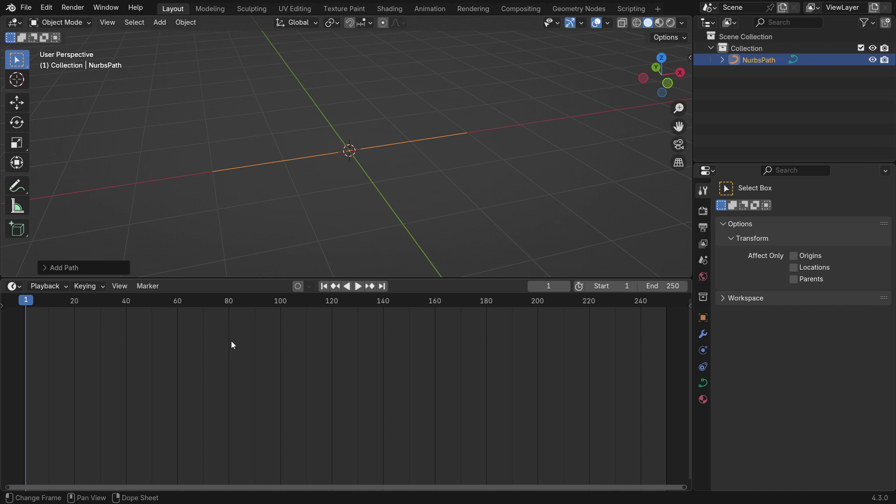
- Switch the timeline to a Geometry Node Editor and create a new node tree for NurbsPath
left_click(19, 291)
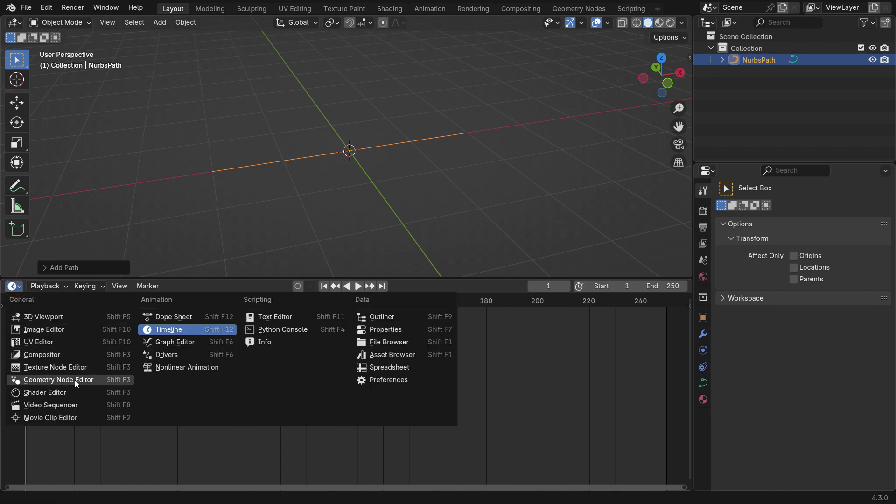
left_click(87, 380)
key("n")
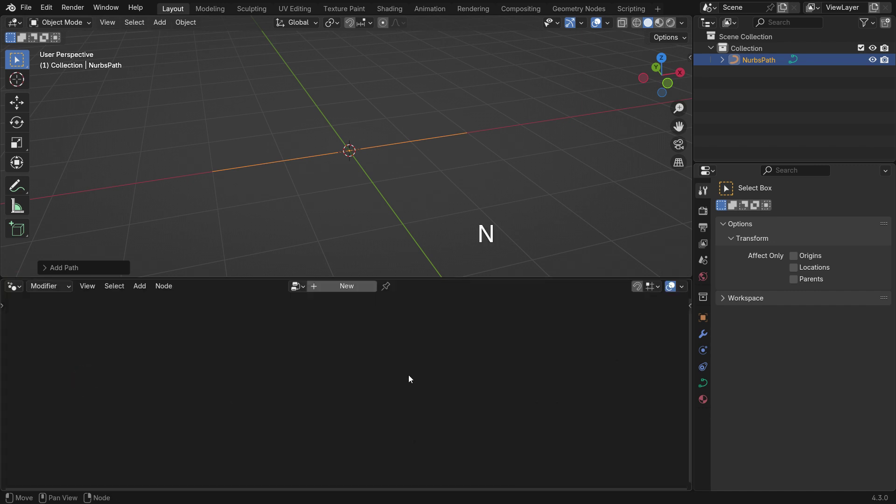
left_click(336, 289)
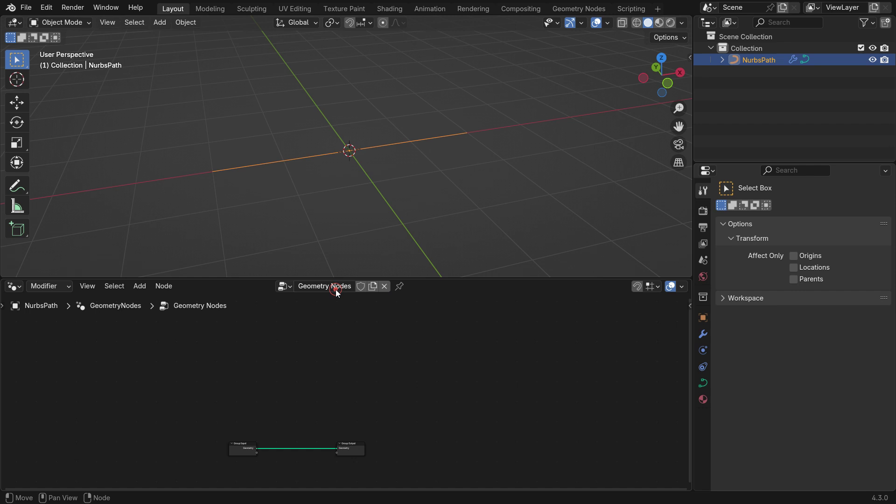
scroll(280, 469, "up", 3)
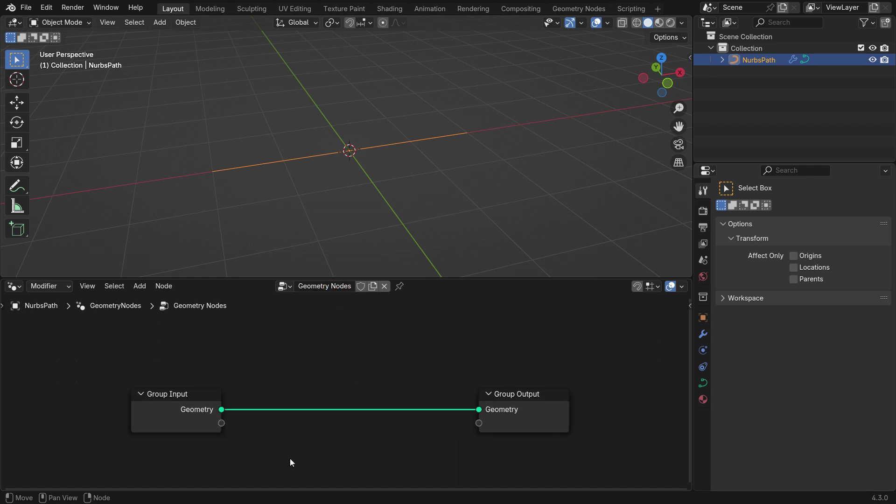
left_click(343, 288)
- Name the node tree 'Domino' and add an Instance on Points node via search
type("Domino")
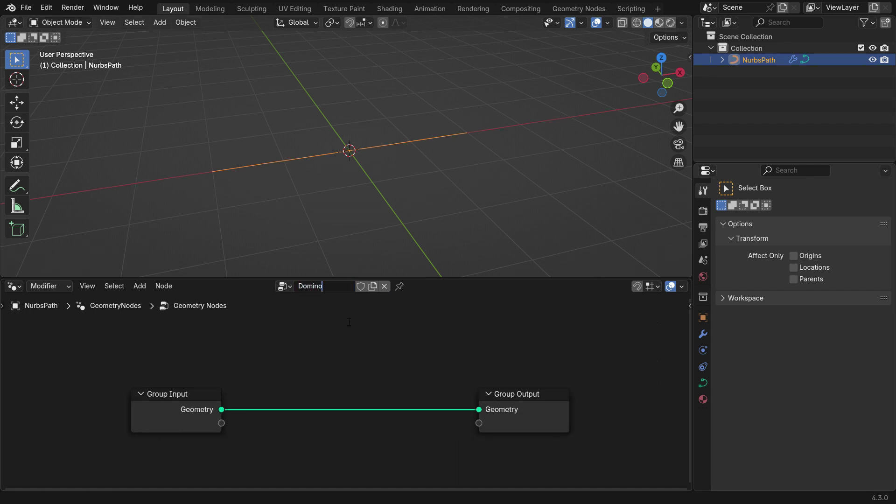
key("Return")
key("shift+a")
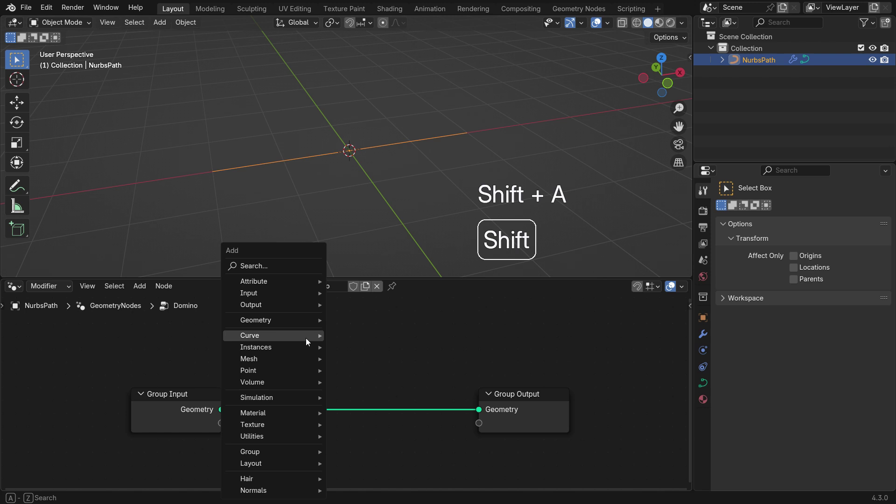
left_click(270, 266)
type("instance")
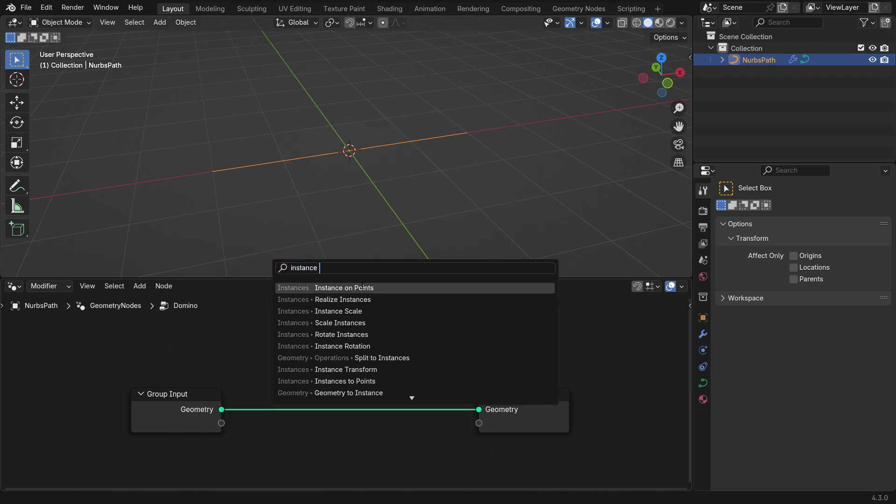
left_click(363, 287)
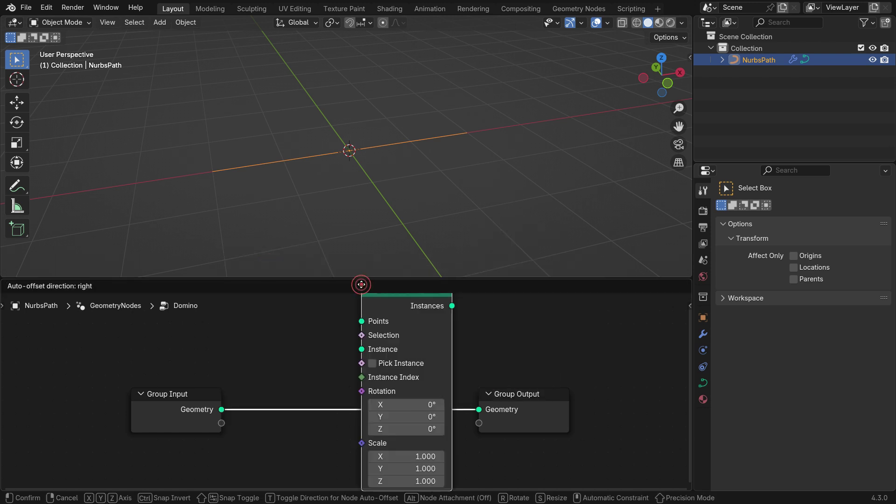
- Drop Instance on Points onto the Group Input–Group Output link and spread the nodes apart
left_click(315, 322)
left_click_drag(178, 396, 156, 348)
left_click_drag(510, 394, 543, 352)
scroll(230, 414, "up", 2)
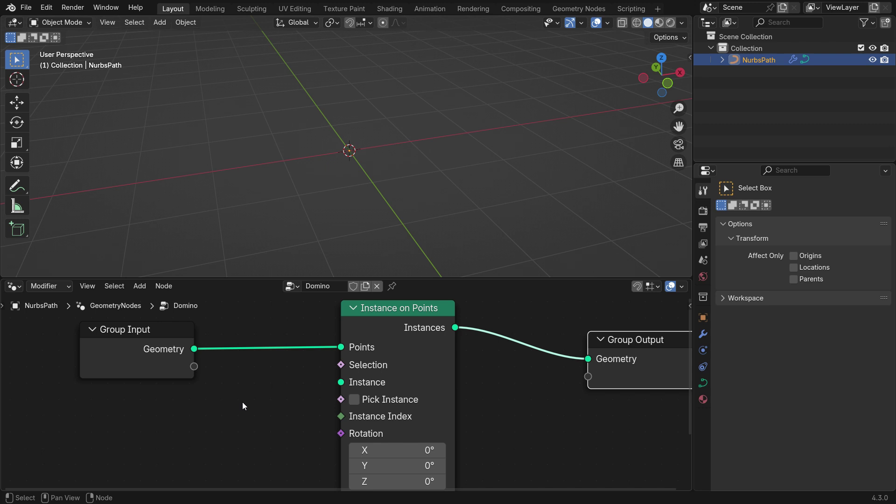
- Add a Cube node and connect its Mesh to Instance on Points' Instance input
key("shift+a")
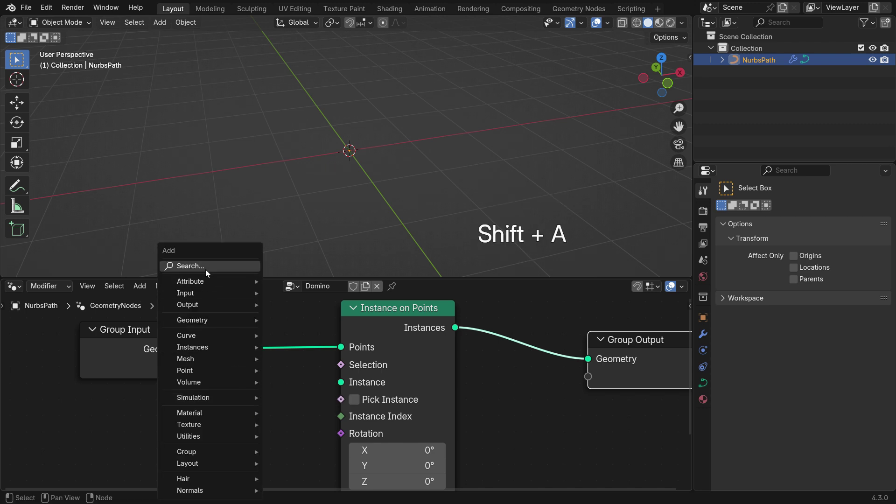
left_click(205, 269)
type("cube")
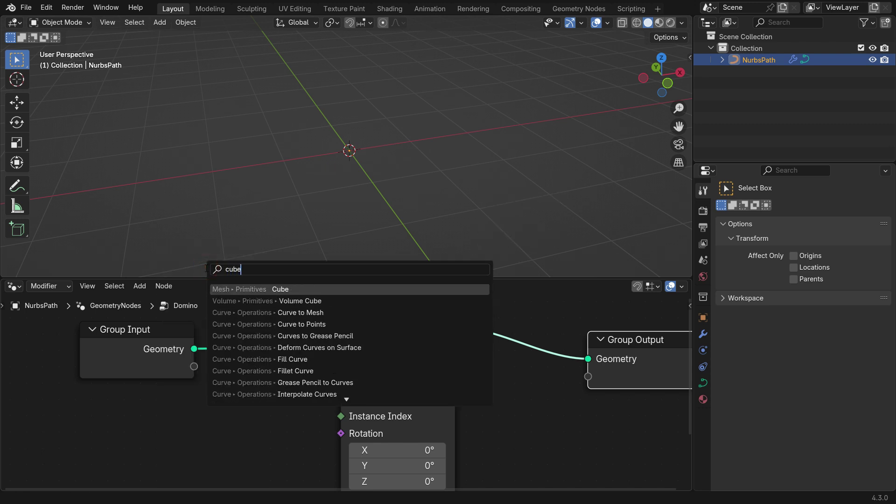
key("Return")
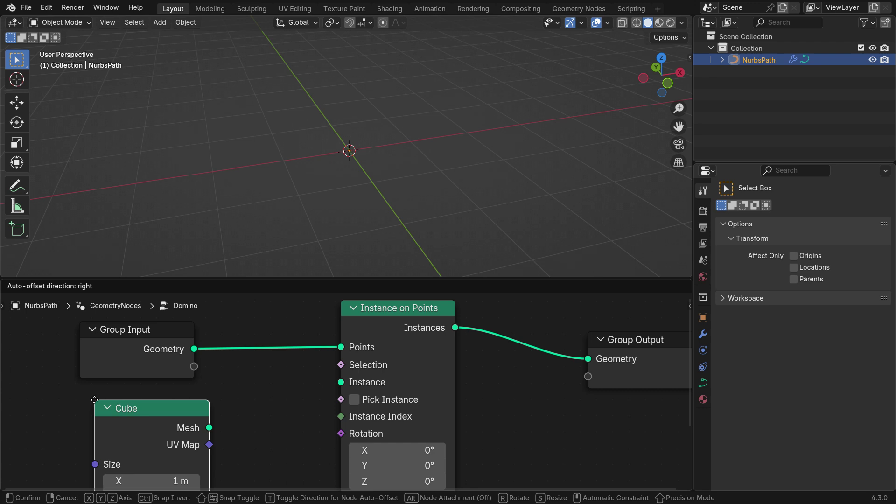
left_click(159, 419)
left_click_drag(209, 427, 341, 382)
middle_click_drag(384, 196, 404, 185)
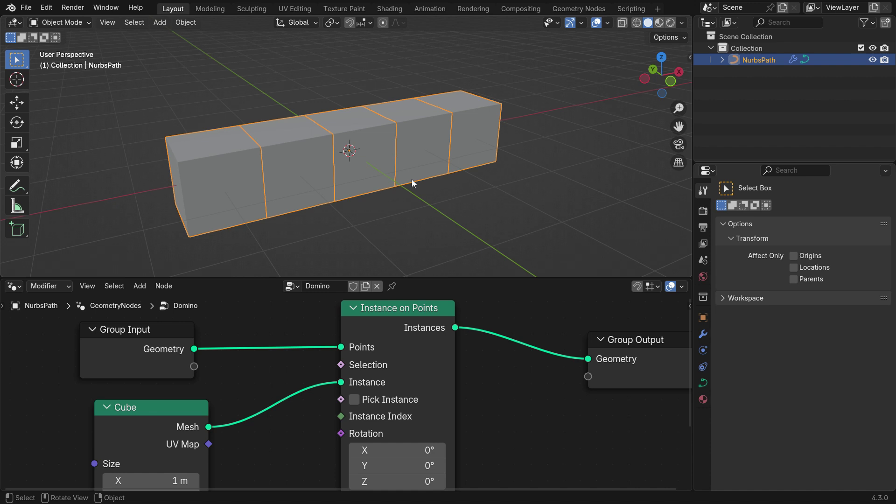
- Set the Cube node's Size X to 0.2 m and Size Z to 1.5 m
middle_click_drag(300, 399, 322, 397)
scroll(323, 396, "up", 1)
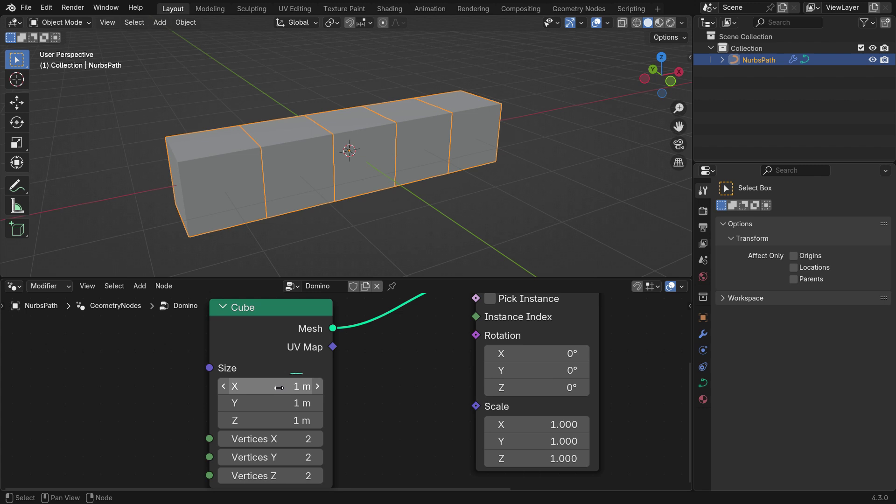
left_click(269, 386)
type("0.2")
key("Return")
mouse_move(287, 386)
left_mouse_down()
mouse_move(299, 387)
mouse_move(287, 386)
left_mouse_up()
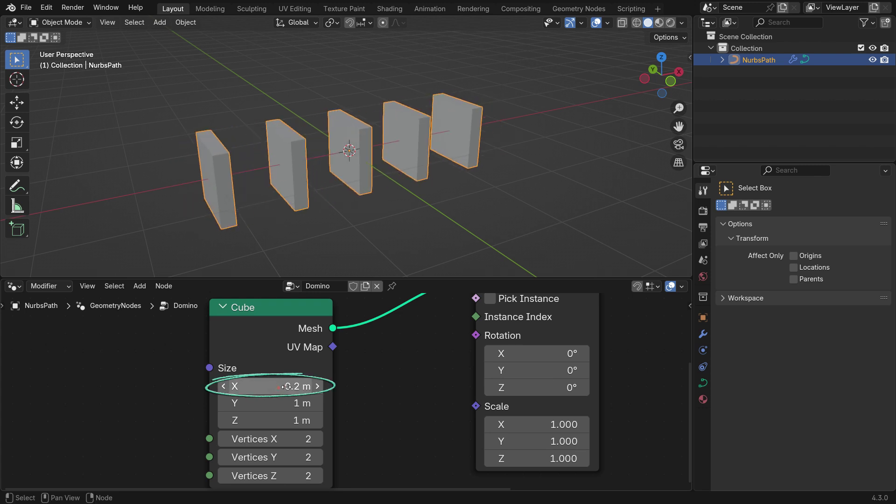
left_click(292, 386)
key("Return")
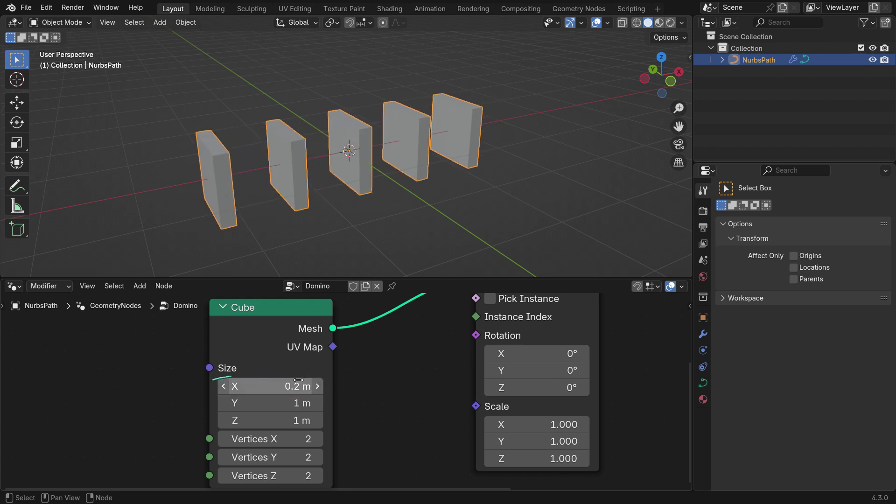
left_click(300, 420)
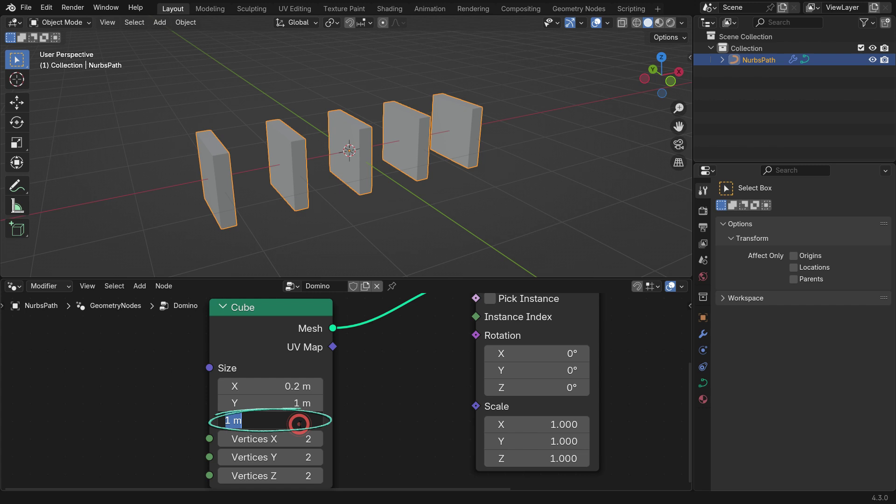
type("1.5")
key("Return")
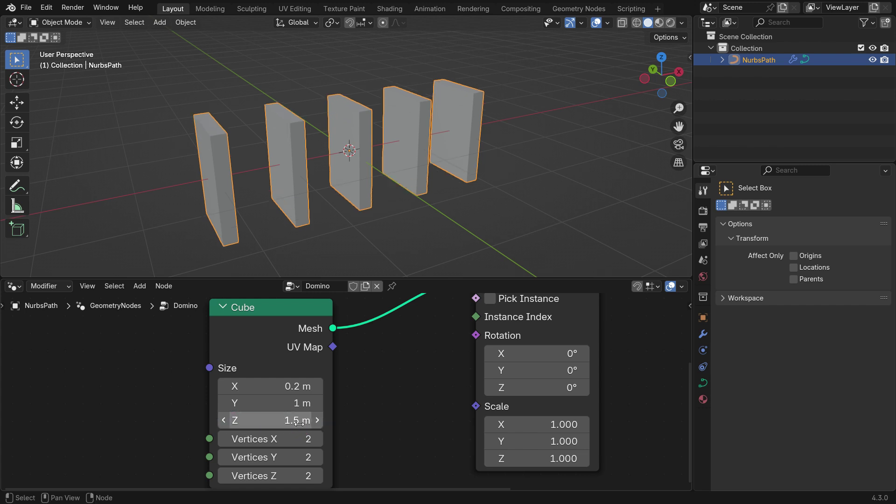
middle_click_drag(357, 217, 373, 203)
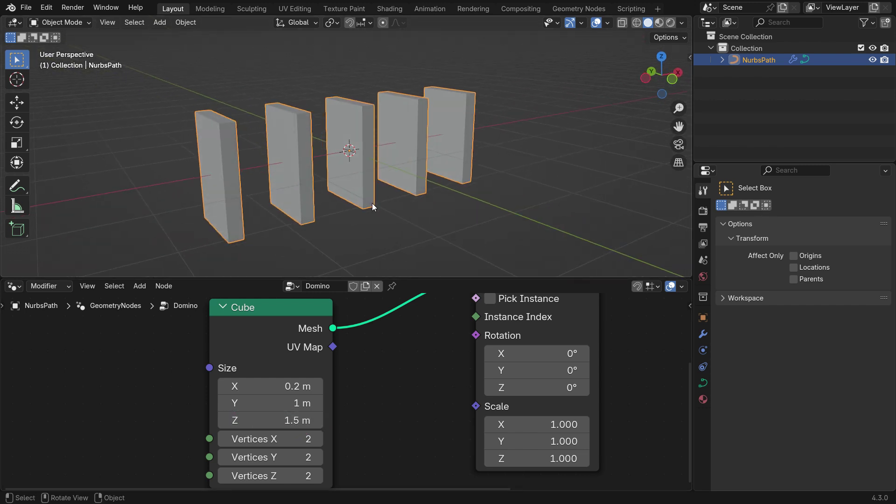
- Enable Cavity in viewport shading with the cavity type set to Both
left_click(681, 23)
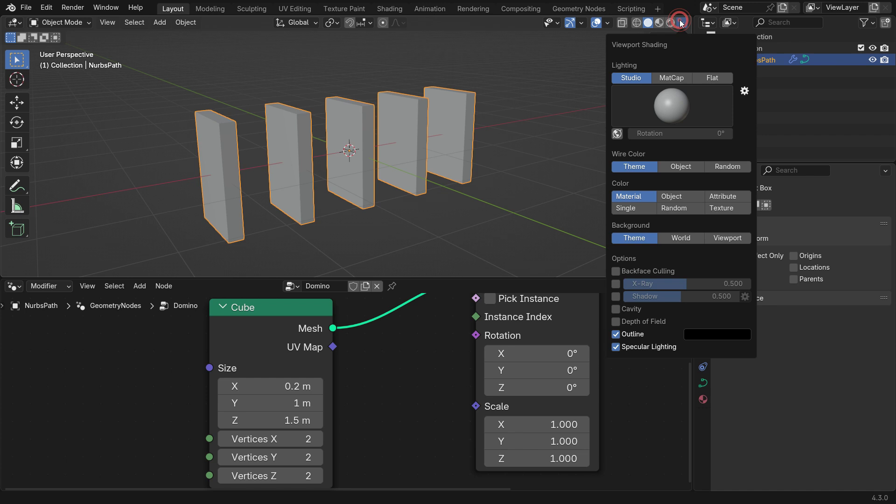
left_click(616, 310)
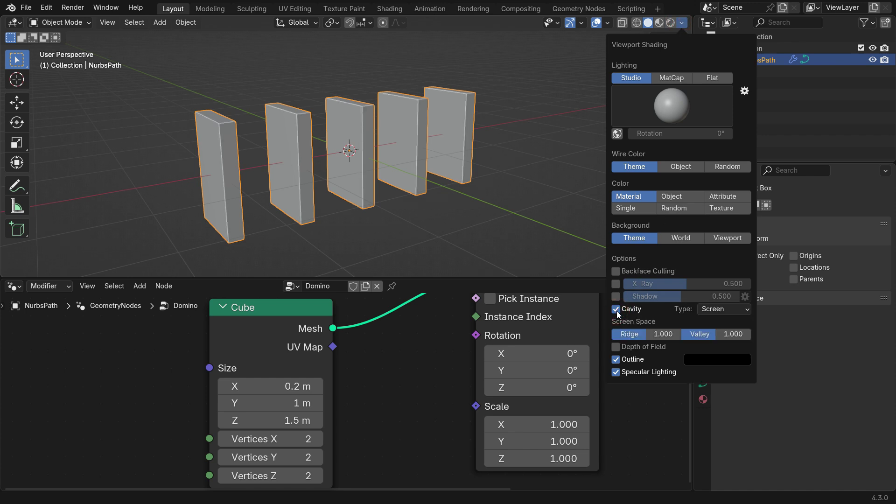
left_click(710, 313)
left_click(725, 347)
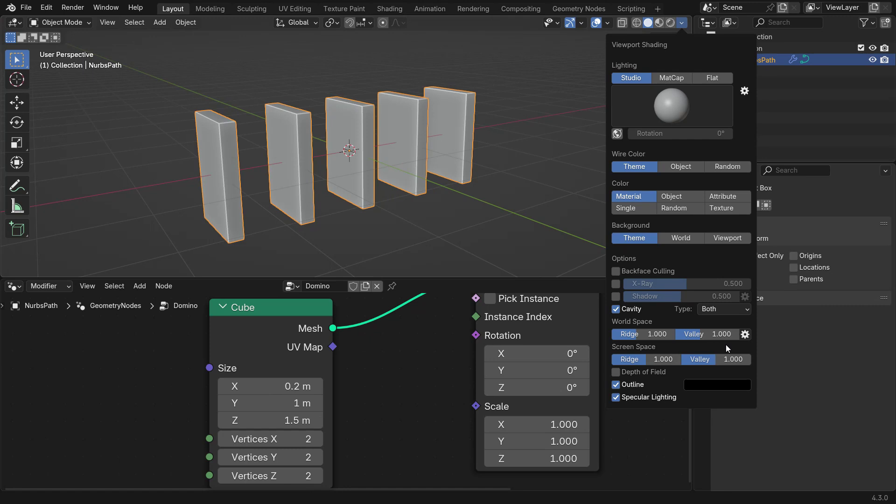
mouse_move(425, 363)
middle_mouse_down()
mouse_move(385, 454)
mouse_move(360, 469)
middle_mouse_up()
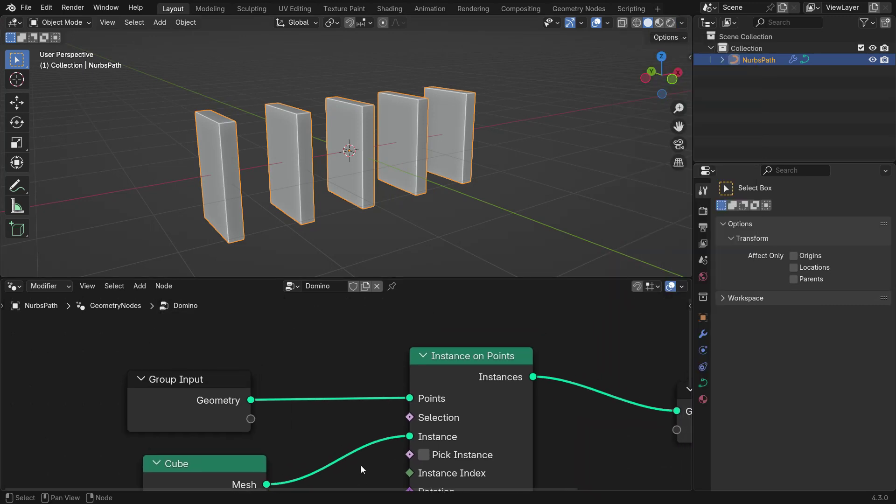
- Insert a Resample Curve node after Group Input and lower its Count to 5
key("shift+a")
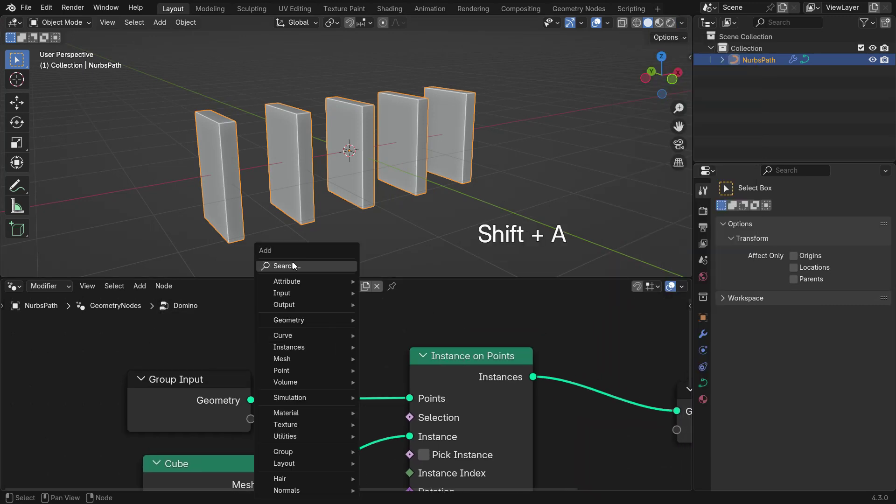
left_click(292, 262)
type("resam")
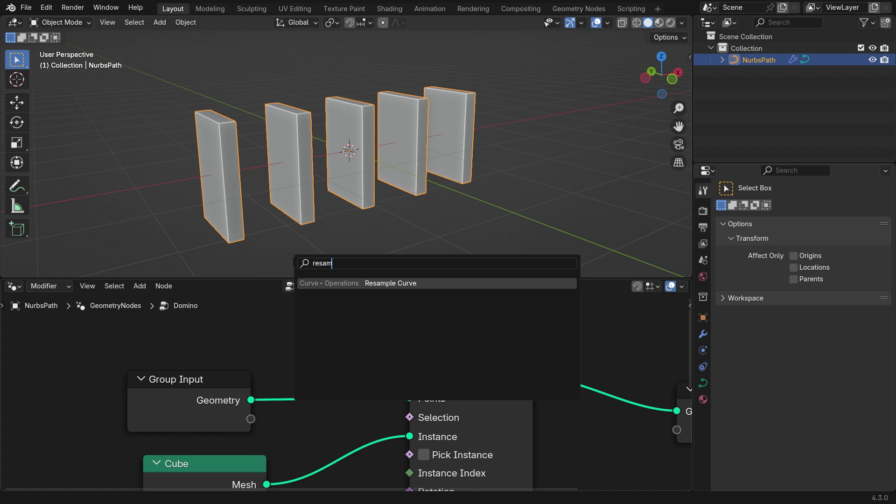
left_click(312, 282)
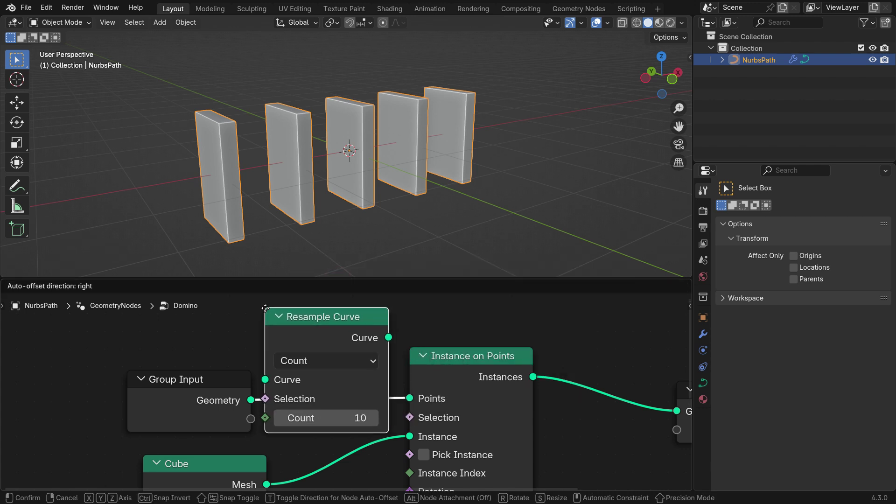
left_click(265, 308)
left_click_drag(213, 376, 195, 372)
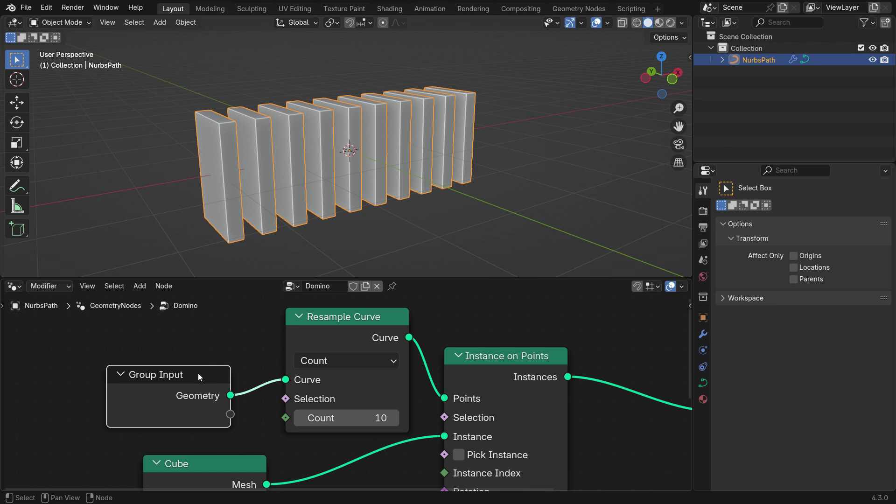
left_click_drag(306, 411, 362, 422)
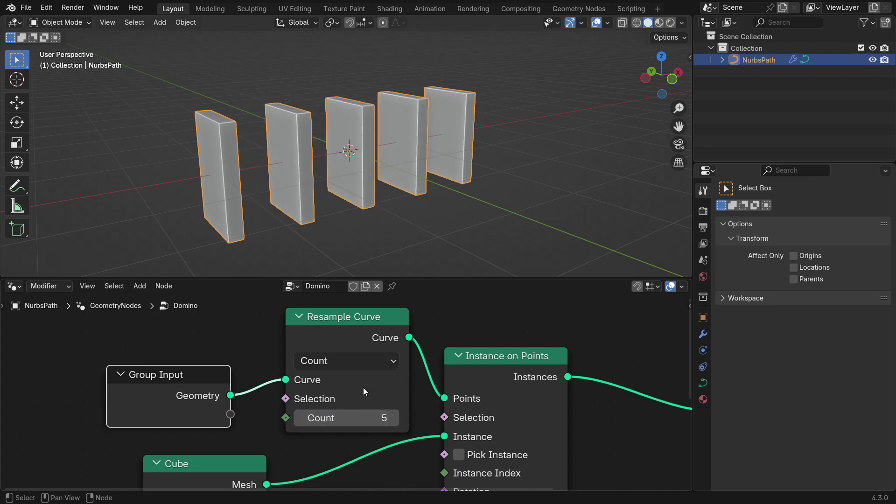
- Switch Resample Curve to Length mode with a 0.8 m spacing
left_click(360, 360)
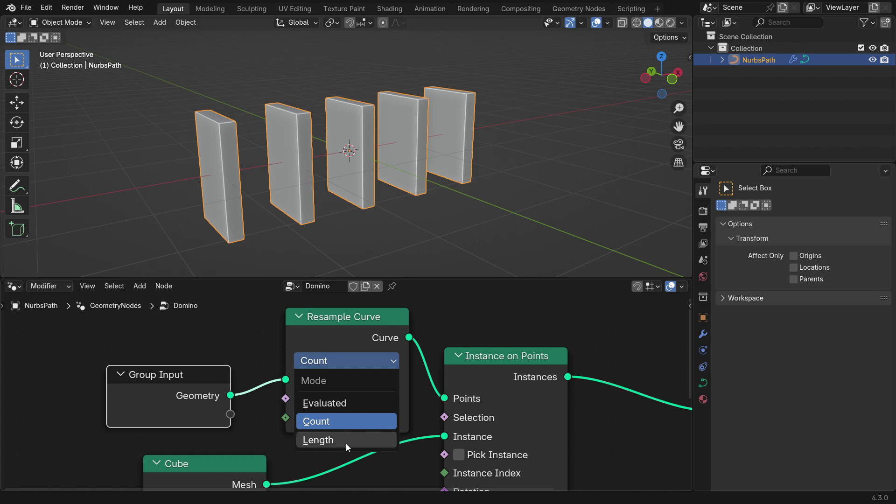
left_click(357, 442)
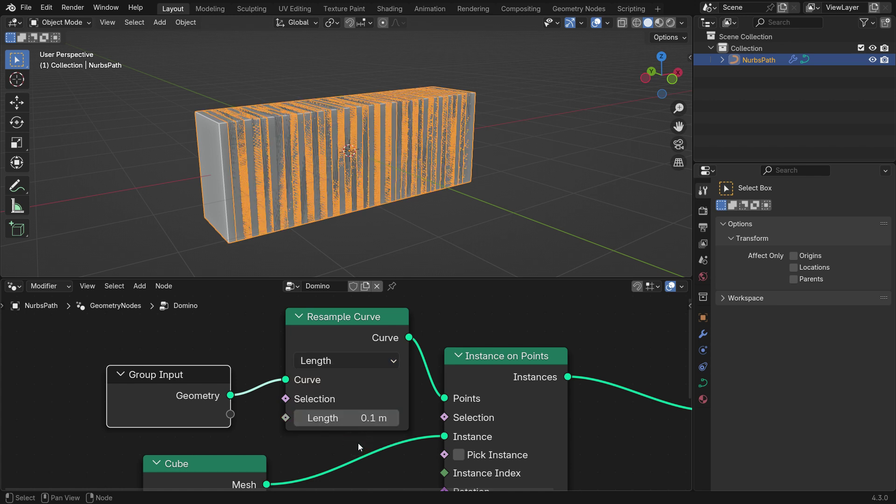
left_click_drag(354, 417, 392, 417)
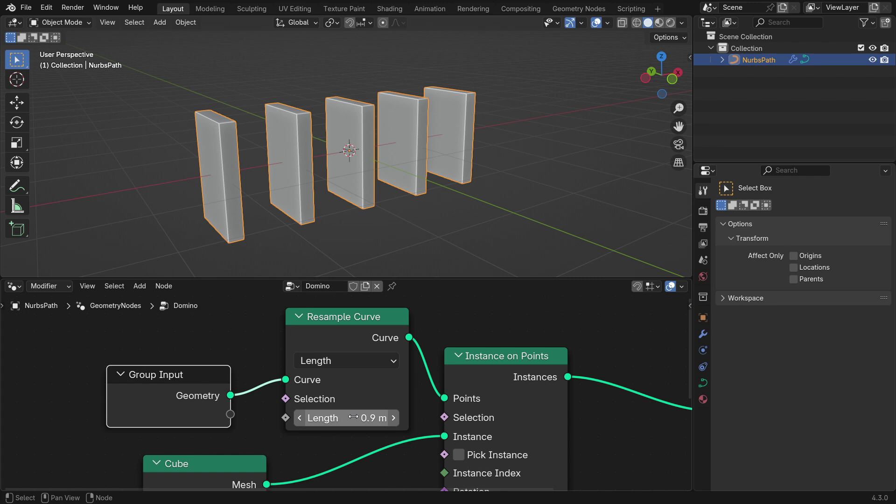
left_click(356, 417)
type("0")
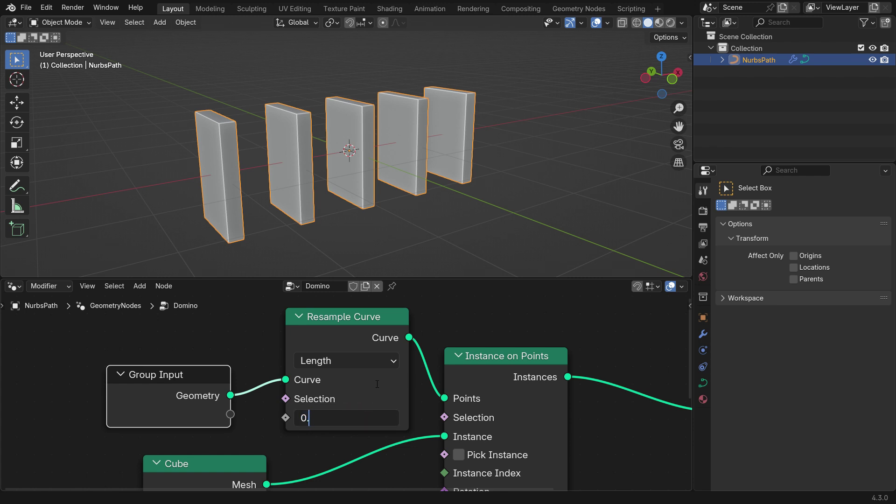
type(".8")
key("Return")
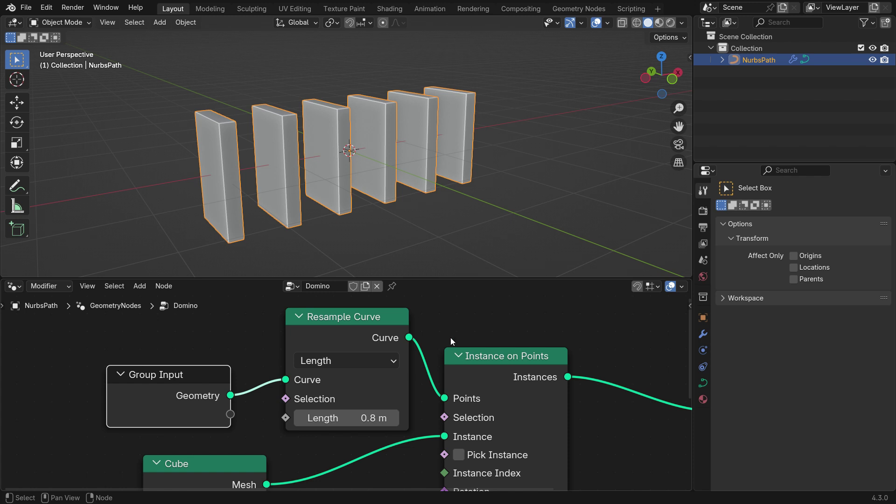
- Enter Edit Mode on NurbsPath, select only its end point, and view it from top
key("Tab")
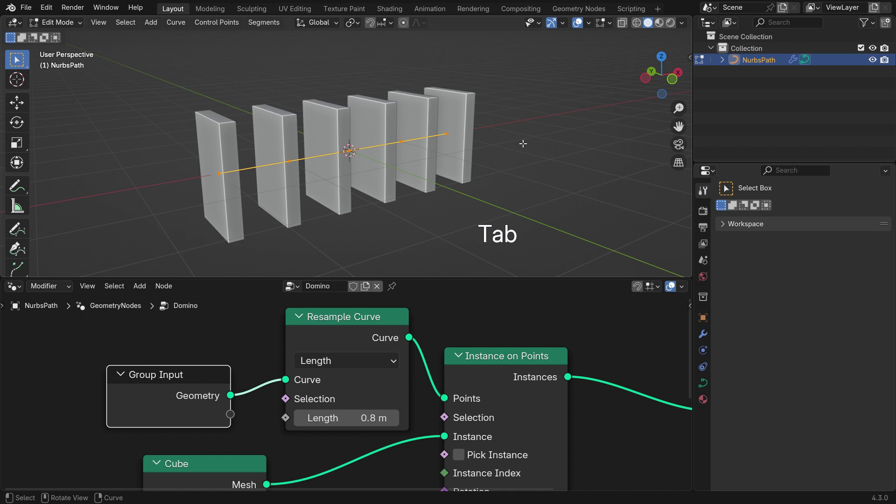
left_click(440, 124)
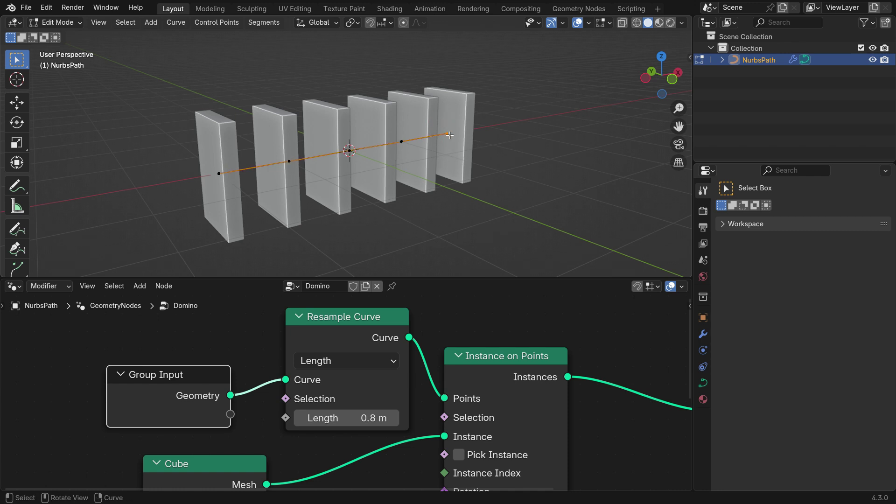
key("KP_7")
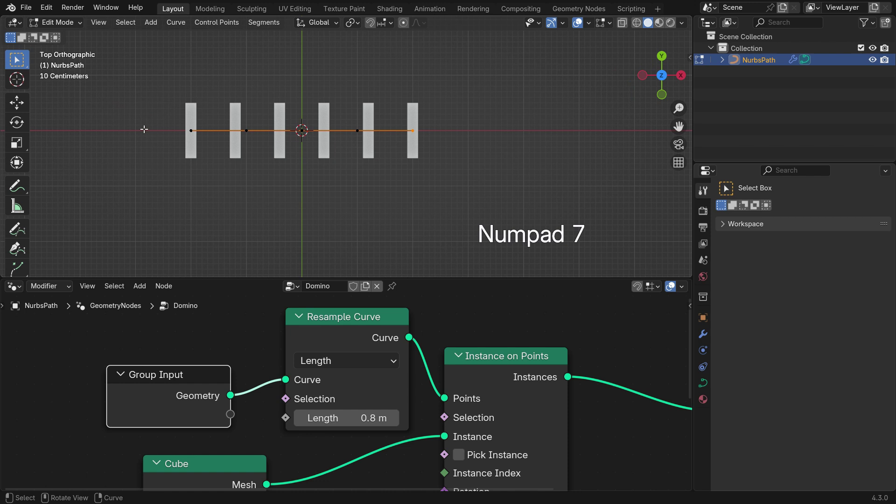
scroll(344, 154, "down", 3)
scroll(304, 169, "down", 3)
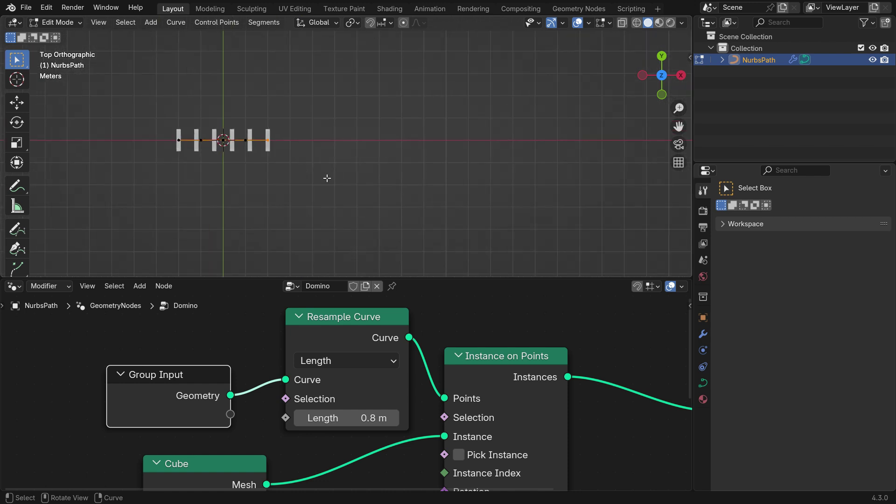
- Extrude points from the path's end to form the spiral's outer loop
key("e")
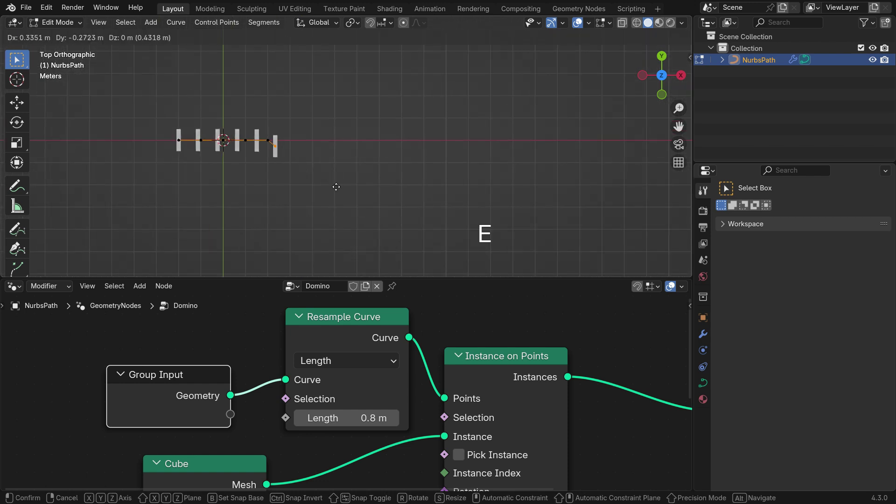
left_click(358, 244)
key("e")
left_click(399, 265)
key("e")
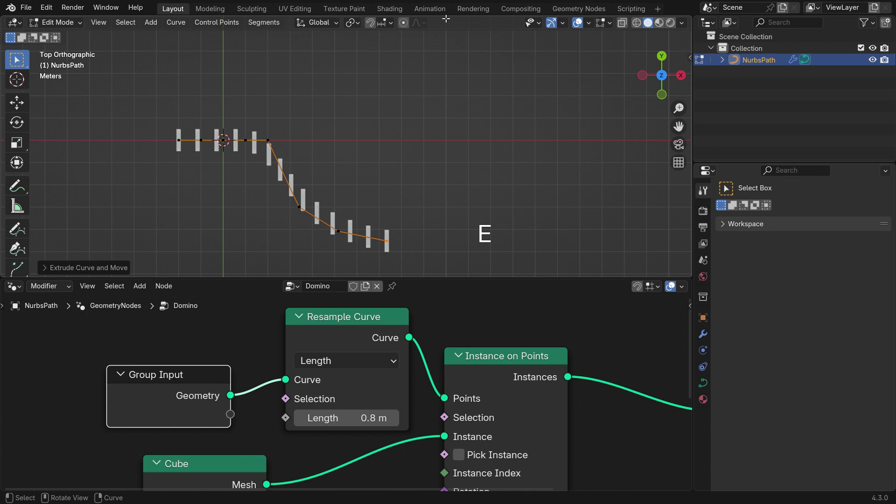
left_click(450, 273)
key("e")
left_click(507, 226)
key("e")
left_click(544, 186)
key("e")
left_click(561, 133)
key("e")
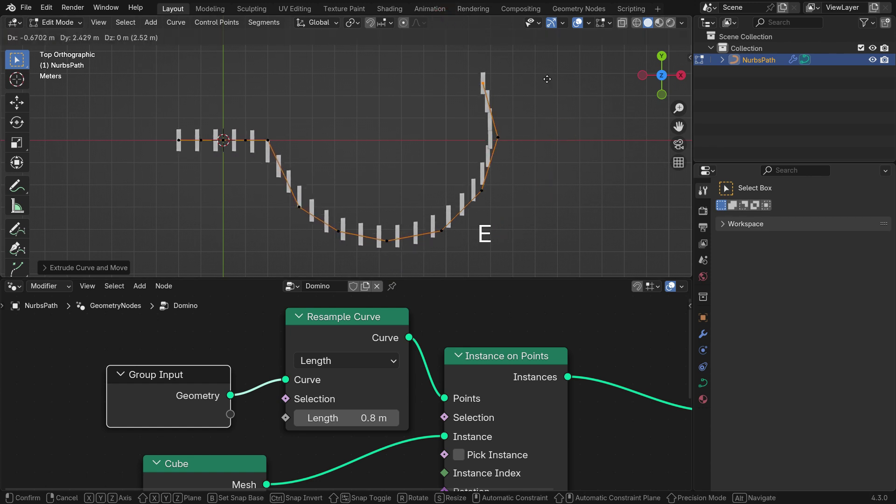
left_click(546, 79)
key("e")
left_click(502, 53)
key("e")
left_click(439, 50)
key("e")
left_click(380, 66)
key("e")
left_click(360, 108)
- Keep extruding points to form the inner loop, ending the spiral at its centre
key("e")
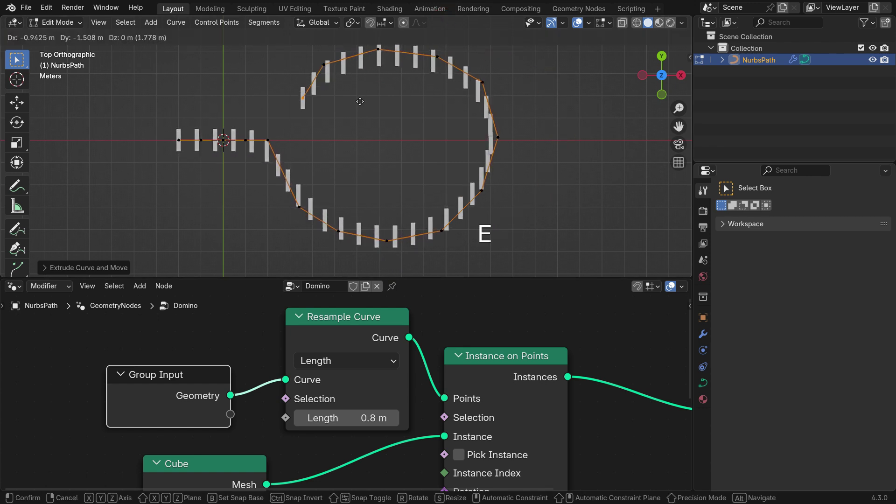
left_click(375, 162)
key("e")
left_click(415, 190)
key("e")
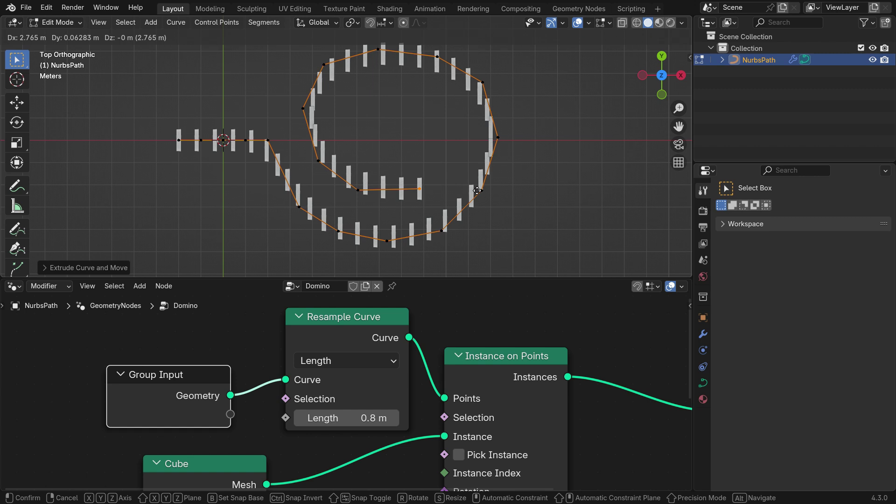
left_click(480, 191)
key("e")
left_click(512, 150)
key("e")
left_click(506, 104)
key("e")
left_click(463, 89)
key("e")
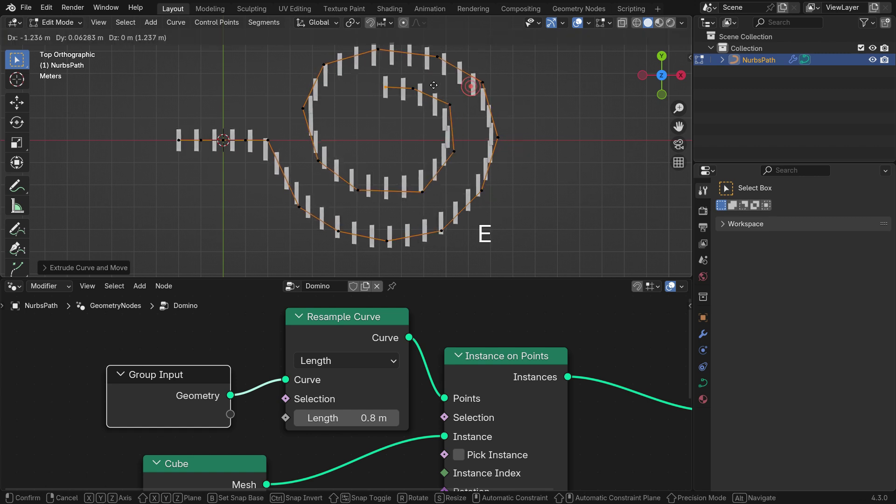
left_click(420, 91)
key("e")
left_click(394, 125)
key("e")
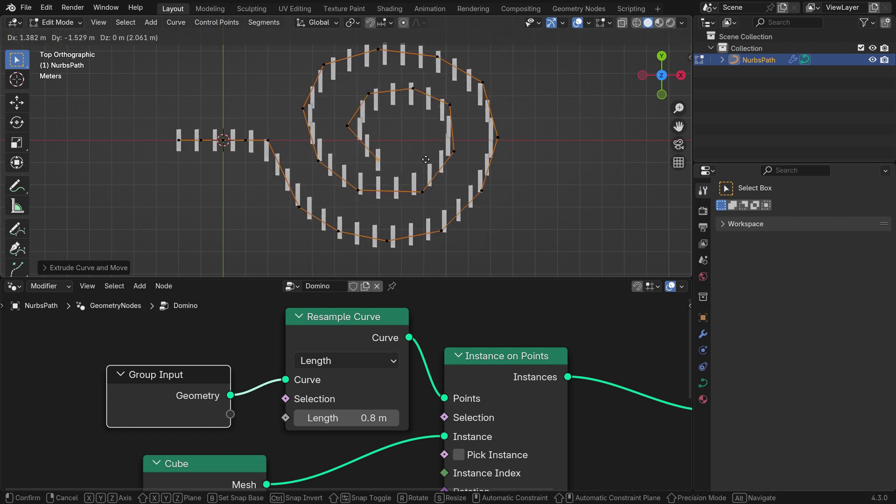
left_click(427, 160)
key("e")
left_click(451, 155)
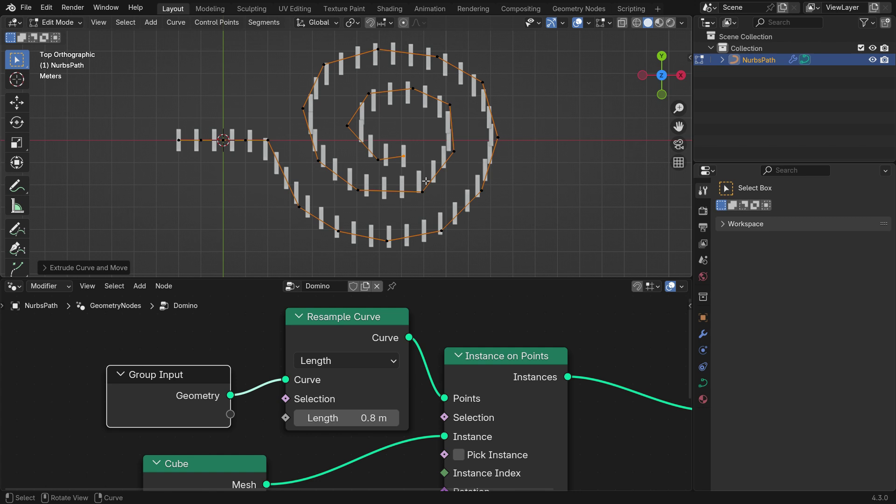
- Add a Curve Tangent node below the Cube node
scroll(379, 354, "down", 10)
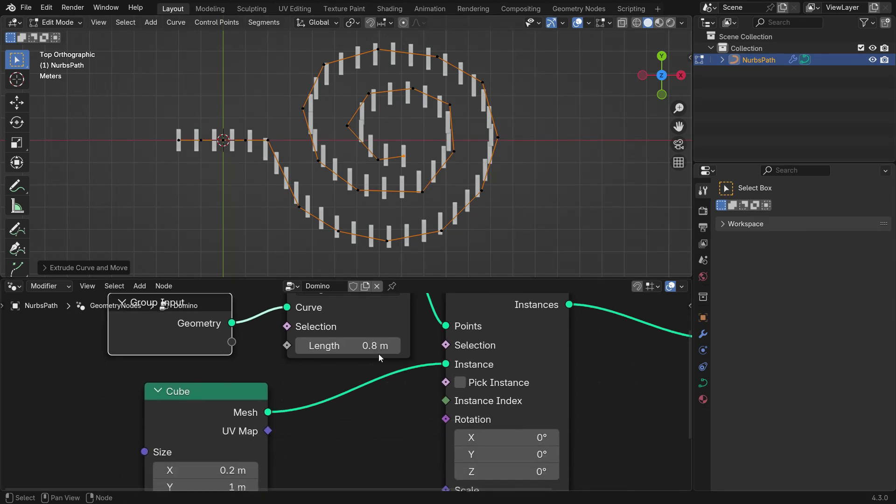
key("shift+a")
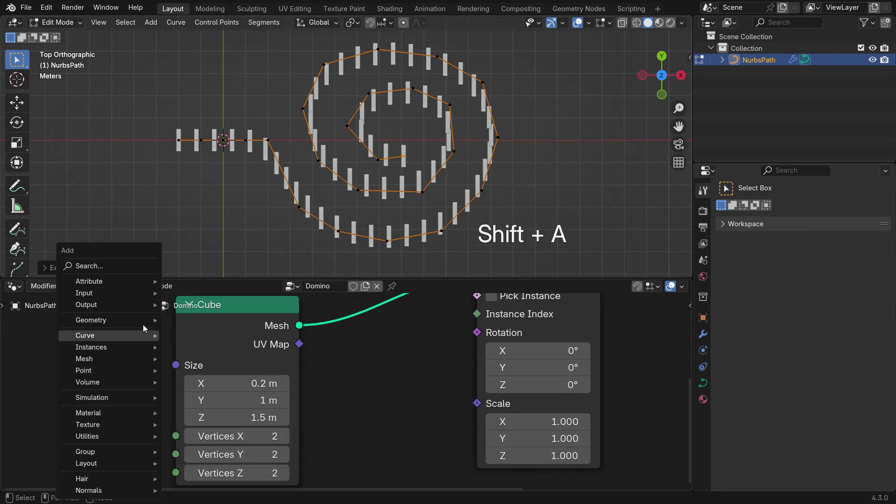
left_click(130, 265)
type("curve ")
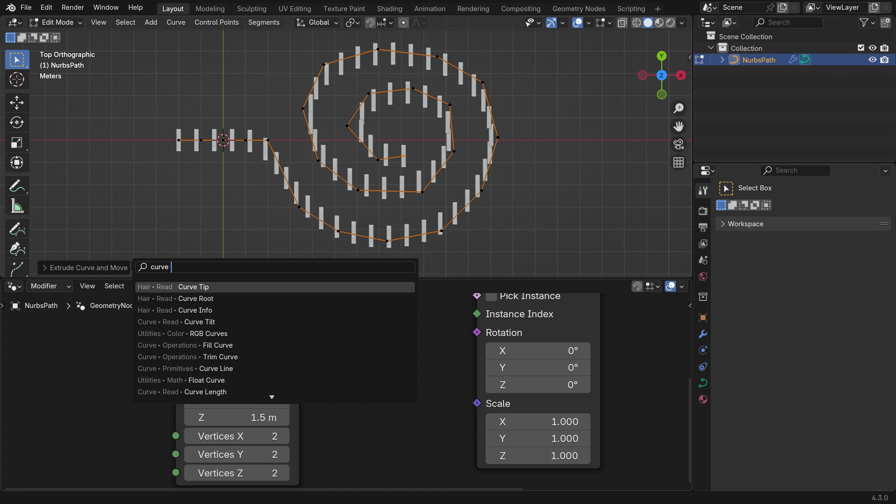
type("tan")
left_click(240, 285)
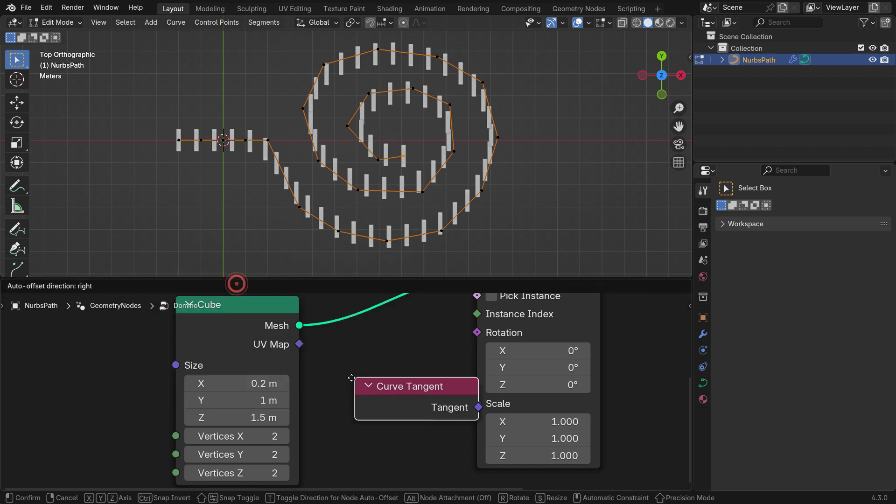
left_click(323, 441)
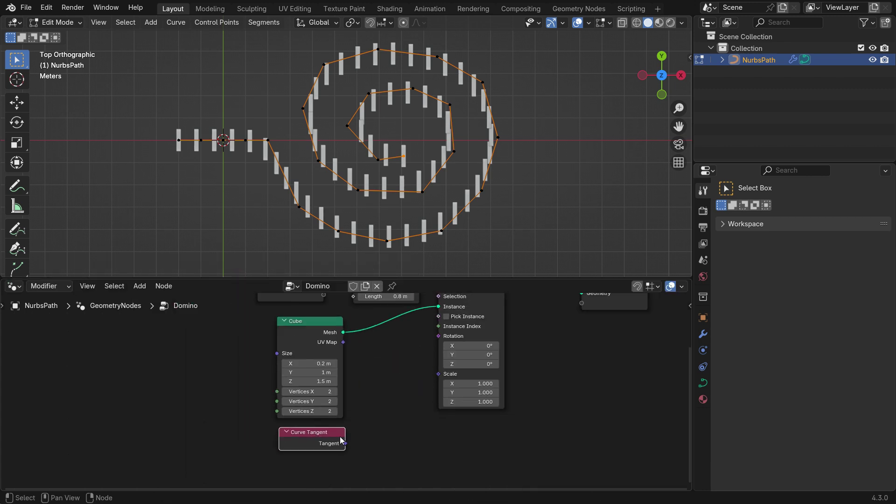
scroll(417, 438, "up", 4)
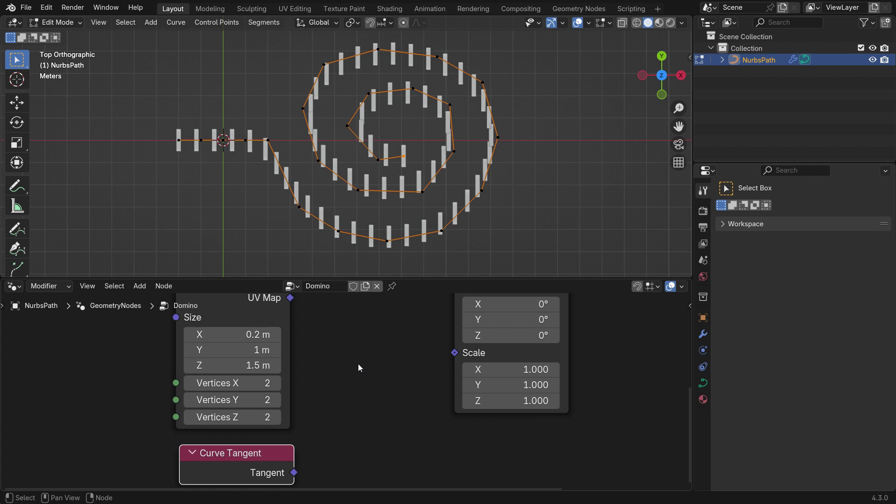
- Add an Align Euler to Vector node to the domino node tree
key("shift+a")
left_click(332, 265)
type("align eu")
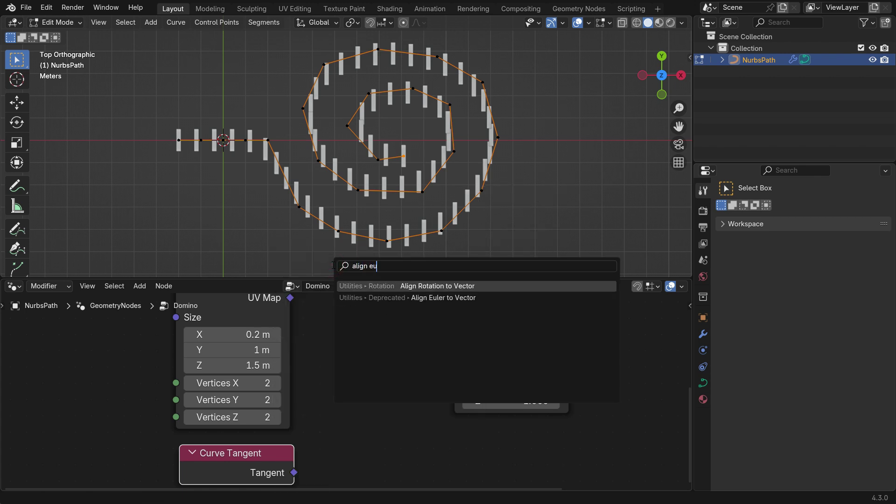
left_click(447, 297)
left_click(315, 330)
scroll(301, 409, "down", 2)
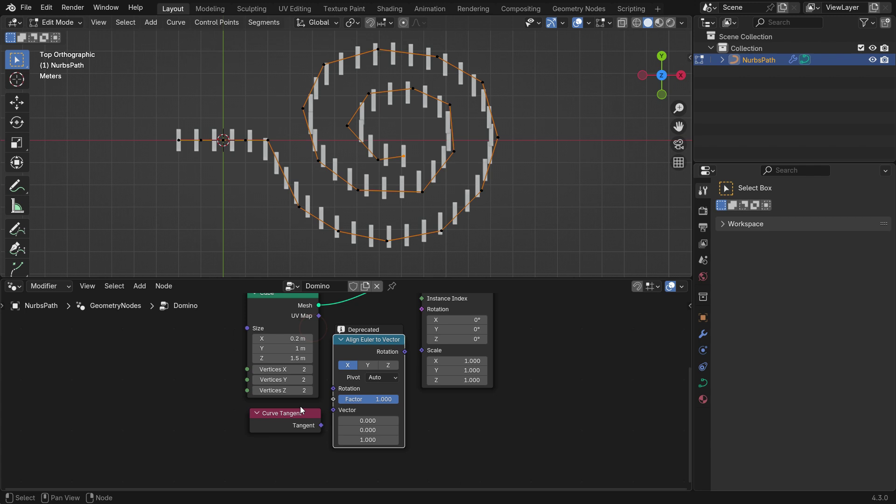
scroll(308, 420, "up", 3)
- Link Tangent into Align Euler's Vector, and its Rotation into Instance on Points' Rotation
left_click_drag(320, 427, 344, 404)
middle_click_drag(346, 404, 397, 443)
left_click_drag(370, 438, 402, 359)
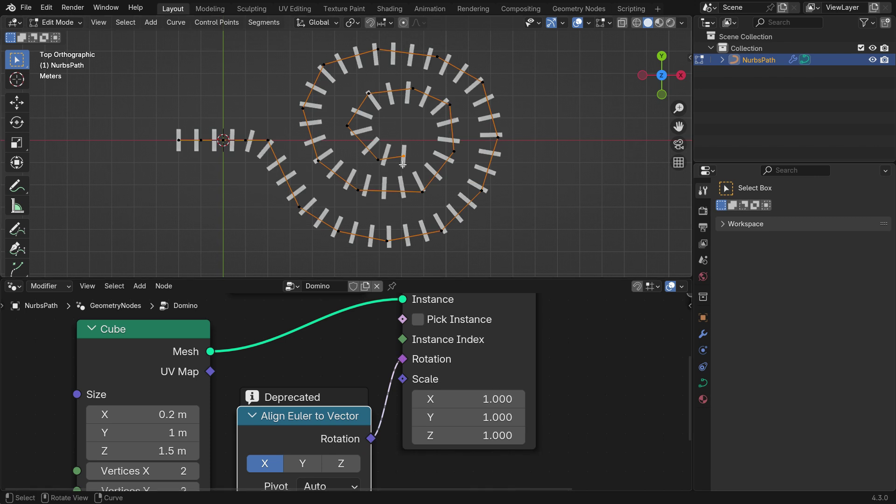
middle_click_drag(396, 179, 401, 114)
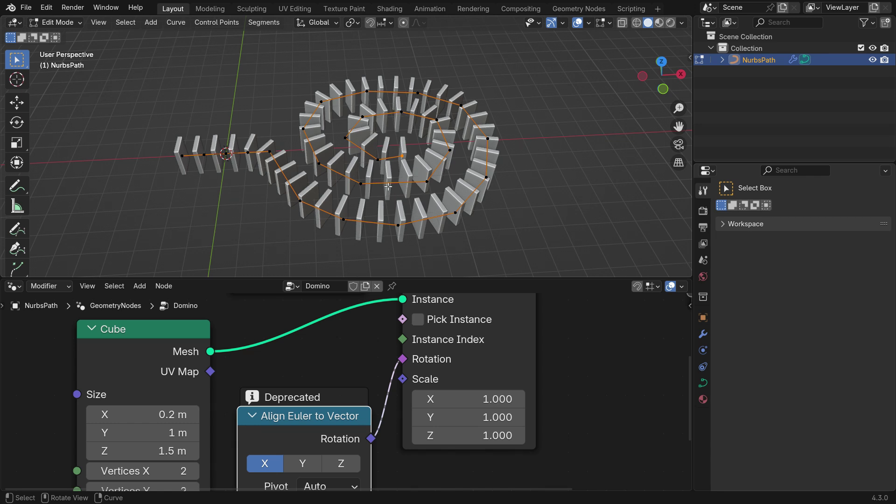
- Set Align Euler to Vector's axis to X so the dominoes stand crosswise along the spiral
middle_click_drag(332, 415, 339, 374)
left_click(309, 425)
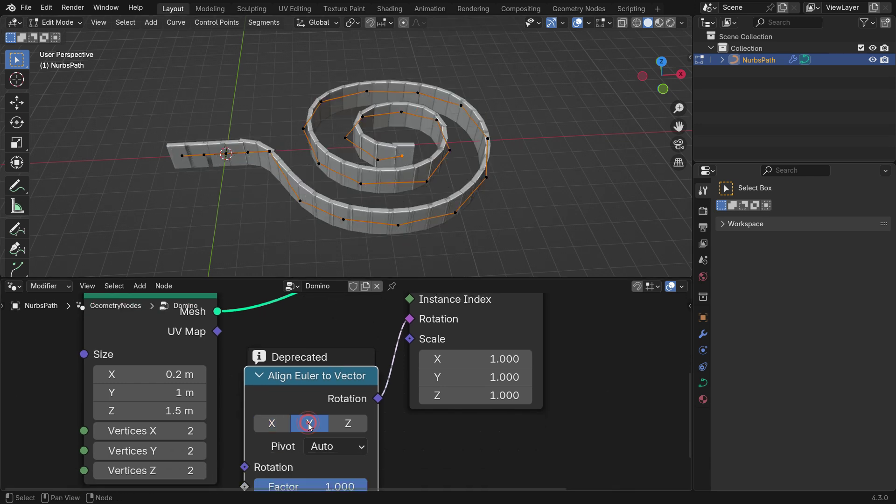
left_click(339, 423)
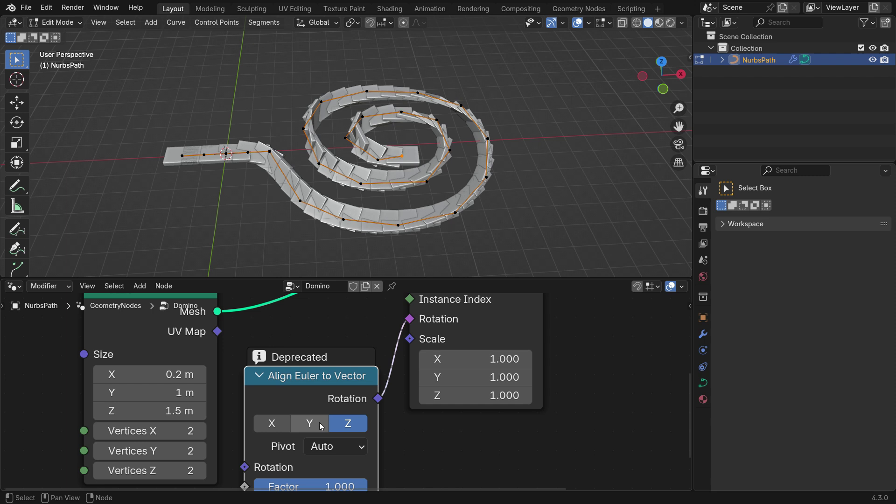
left_click(320, 425)
left_click(275, 425)
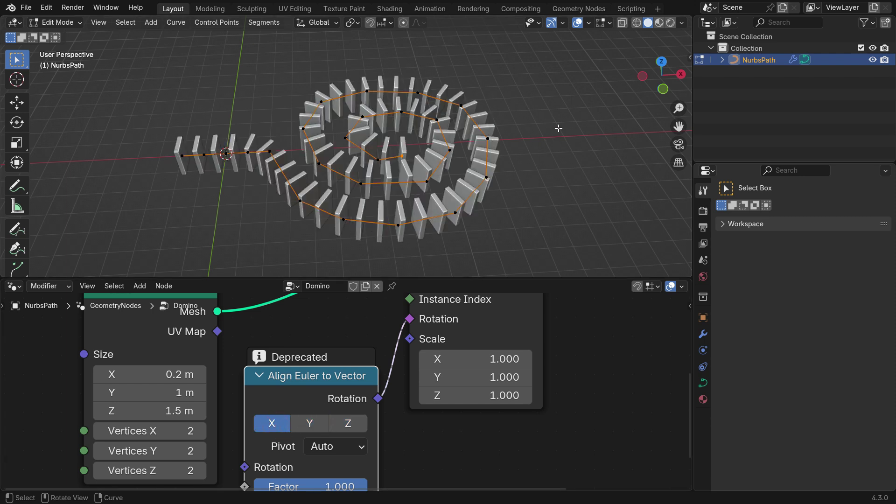
- In Object Mode, try applying the Domino GeometryNodes modifier; it's refused because NurbsPath is a curve
key("Tab")
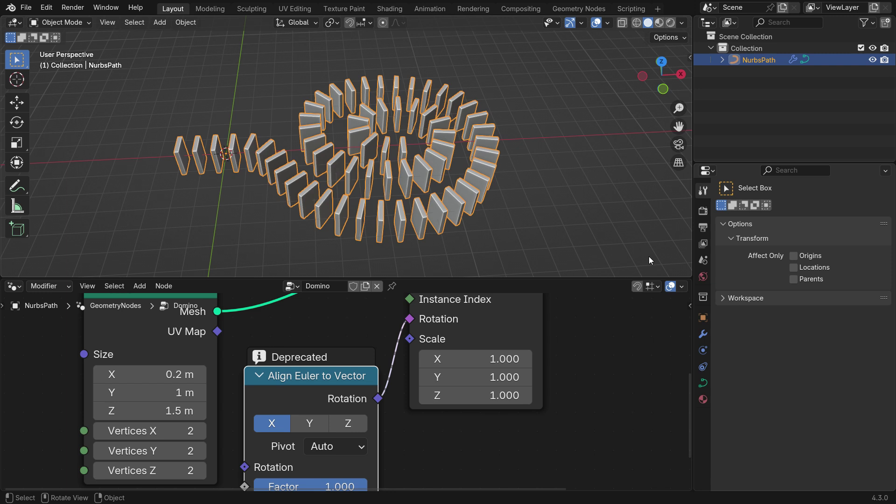
left_click(703, 334)
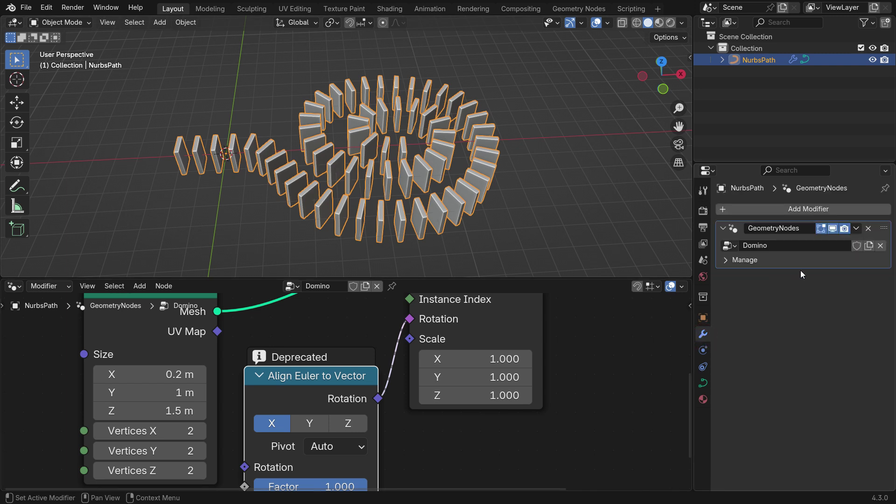
left_click(856, 228)
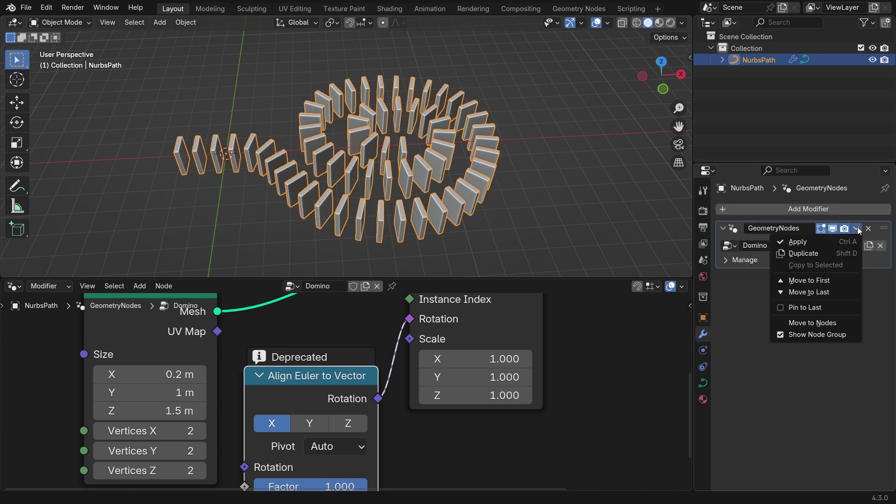
left_click(827, 241)
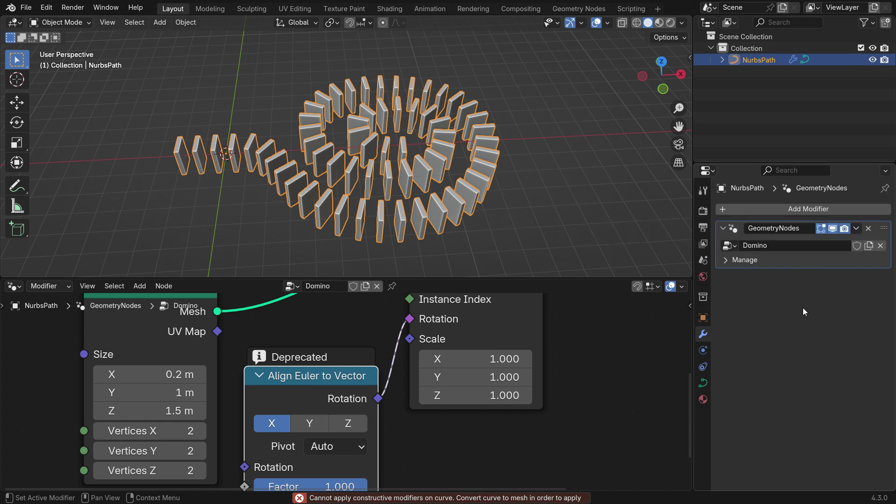
scroll(411, 390, "down", 4)
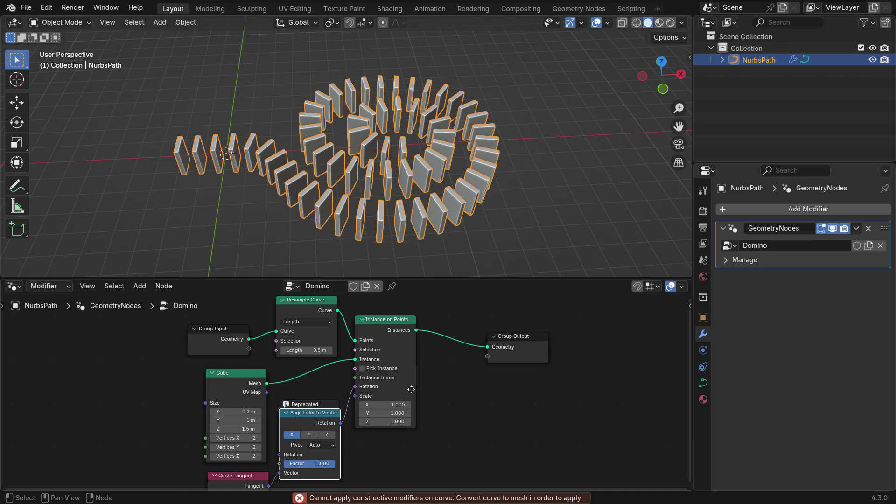
scroll(414, 344, "up", 2)
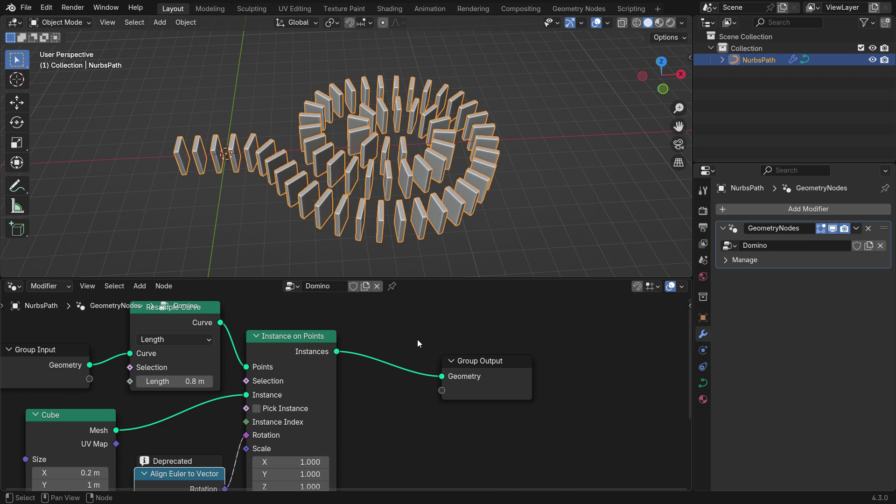
- Insert a Realize Instances node into the link before Group Output
key("shift+a")
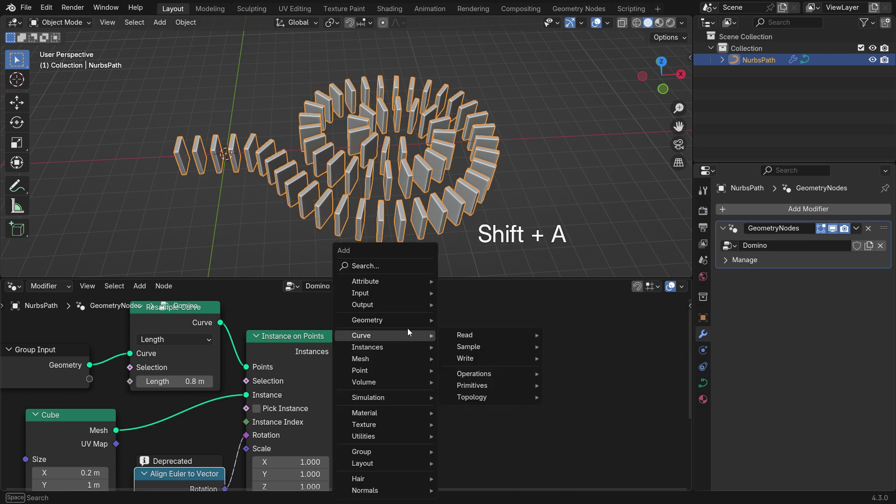
left_click(388, 268)
type("reali")
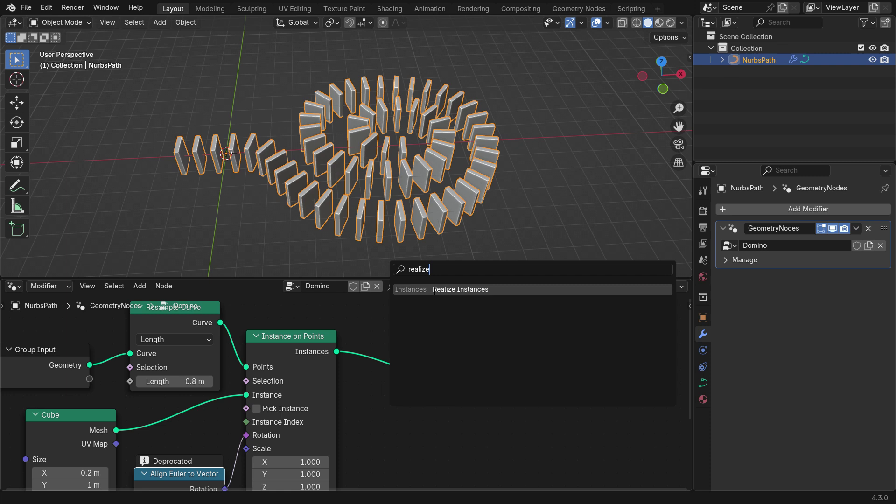
type("ze")
left_click(434, 290)
left_click(367, 331)
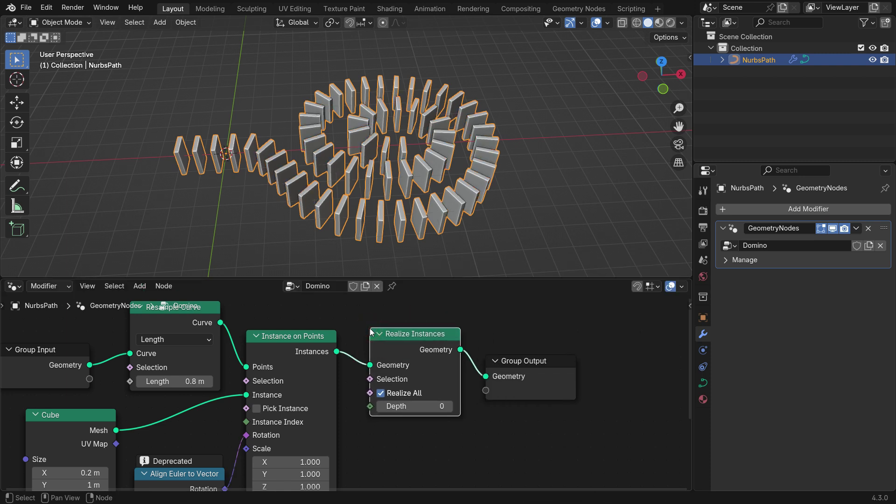
- Convert the NurbsPath domino object to a mesh
right_click(519, 110)
mouse_move(516, 164)
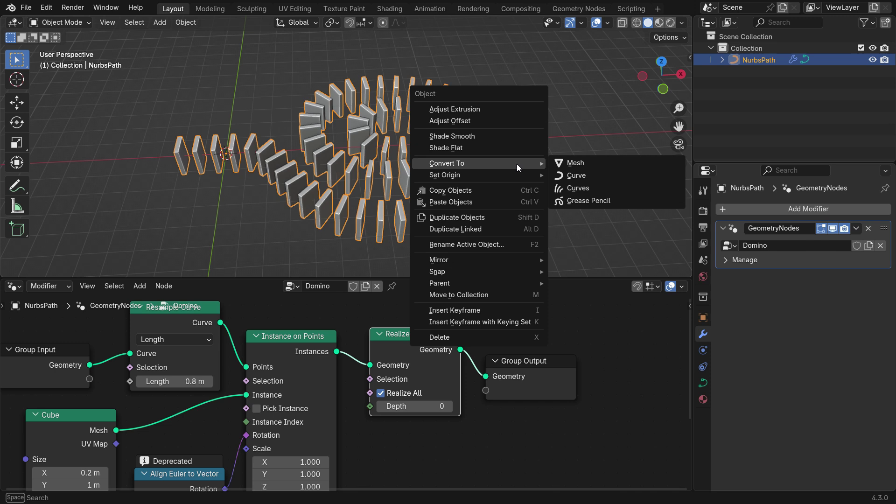
left_click(618, 165)
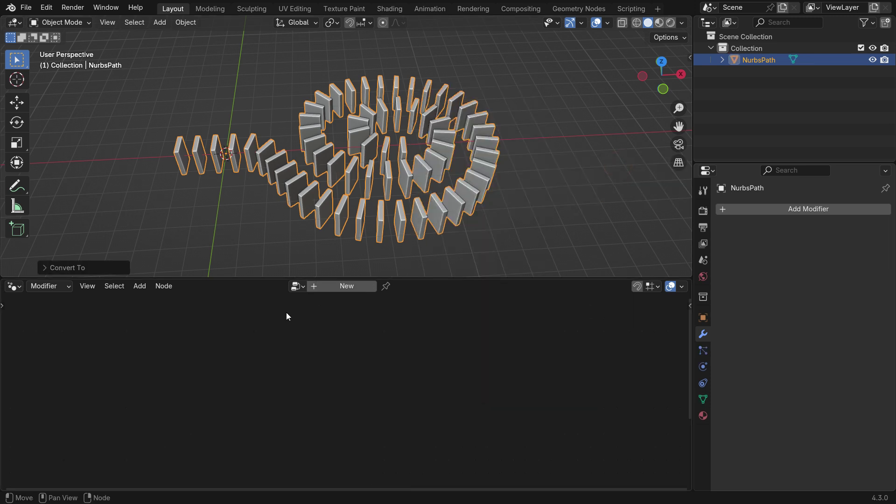
- Switch the bottom editor to a Timeline and enlarge the 3D viewport above it
left_click(11, 286)
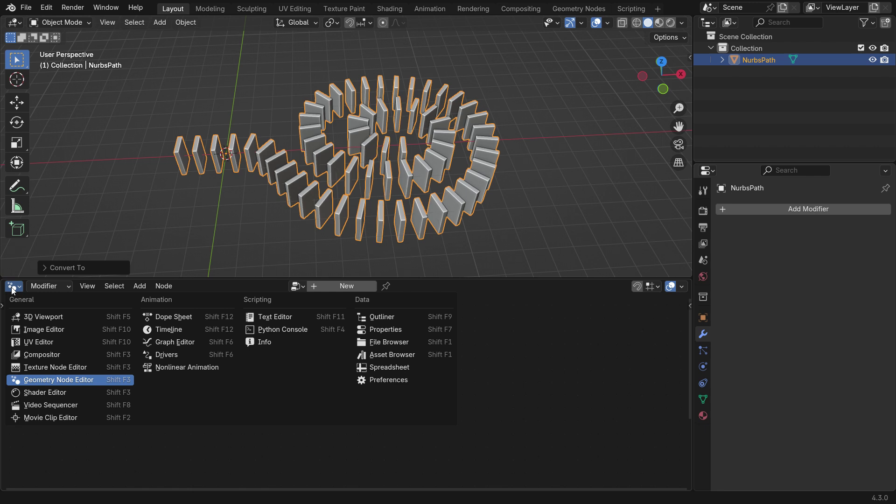
left_click(194, 330)
left_click_drag(233, 279, 234, 388)
- Separate the domino mesh by loose parts into individual objects
key("Tab")
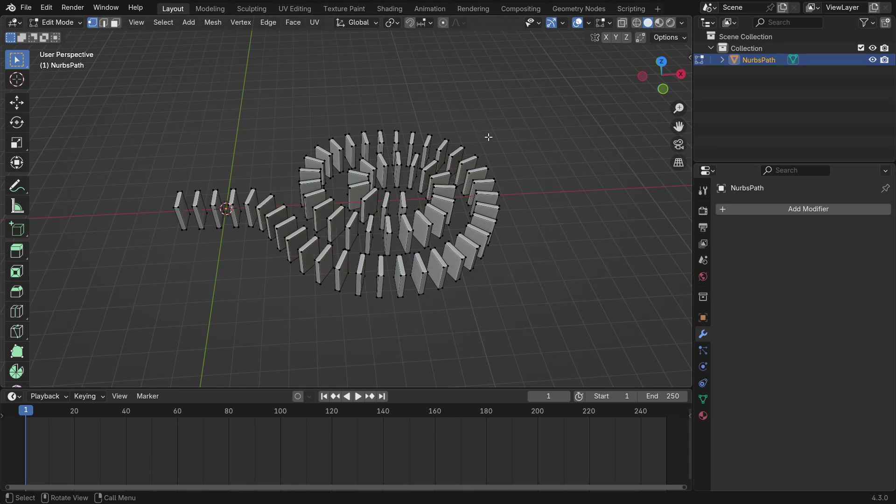
key("p")
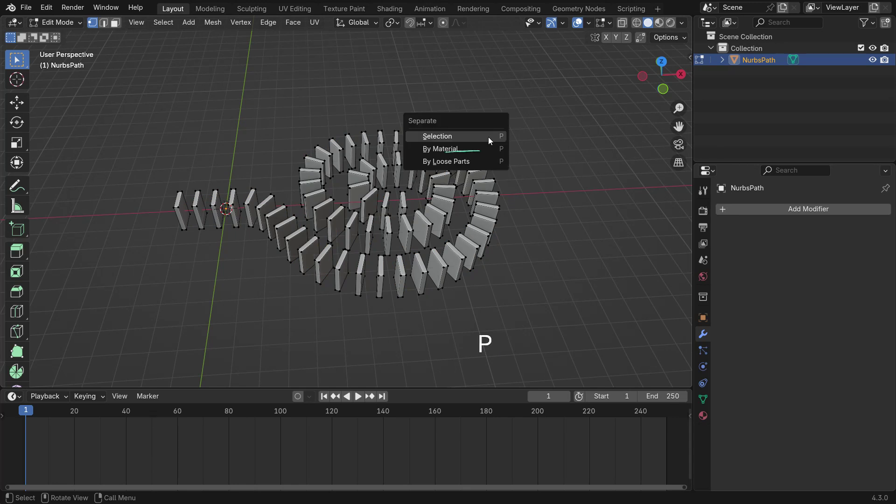
left_click(485, 161)
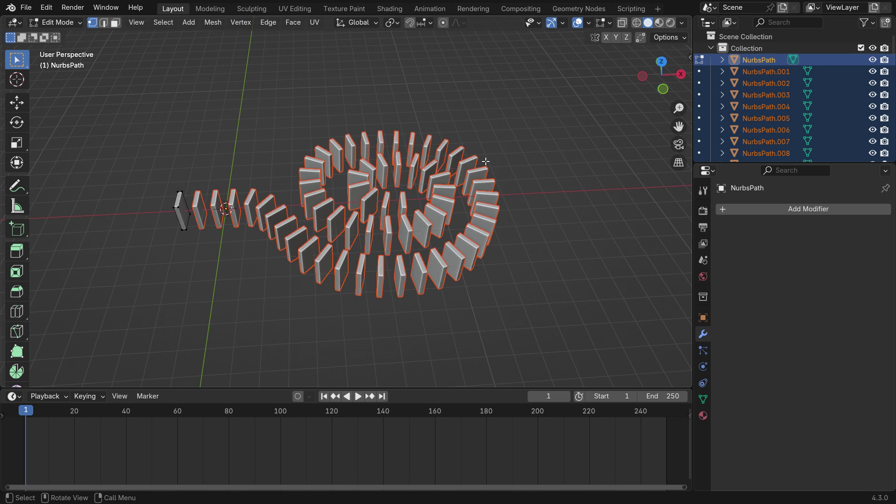
key("Tab")
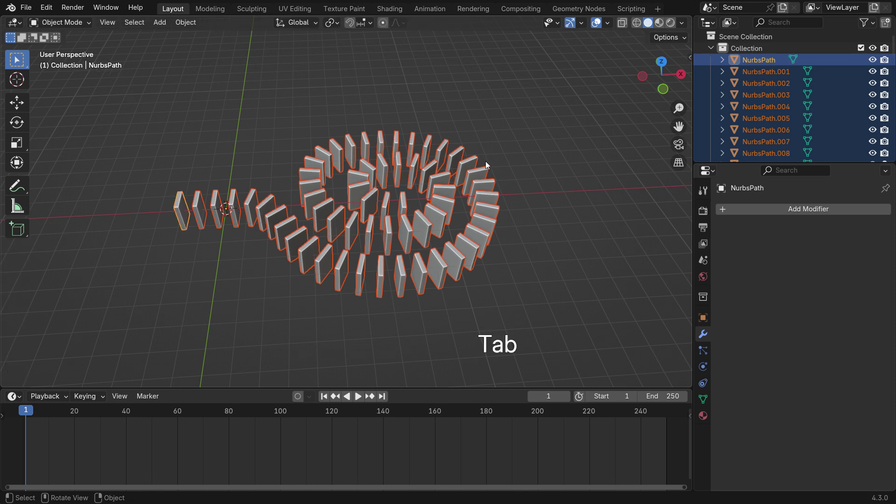
- Select several dominoes one by one to verify the split, ending on NurbsPath.008
left_click(484, 193)
left_click(441, 201)
left_click(425, 229)
left_click(369, 194)
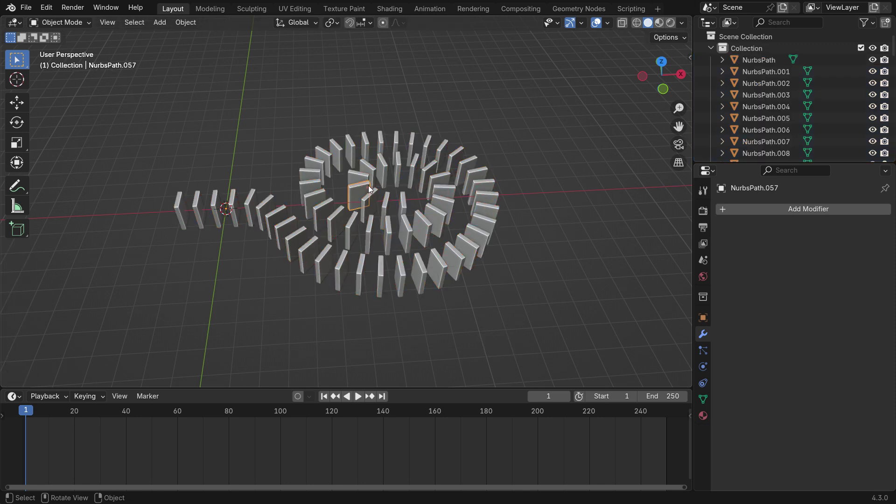
left_click(371, 173)
left_click(391, 170)
left_click(298, 244)
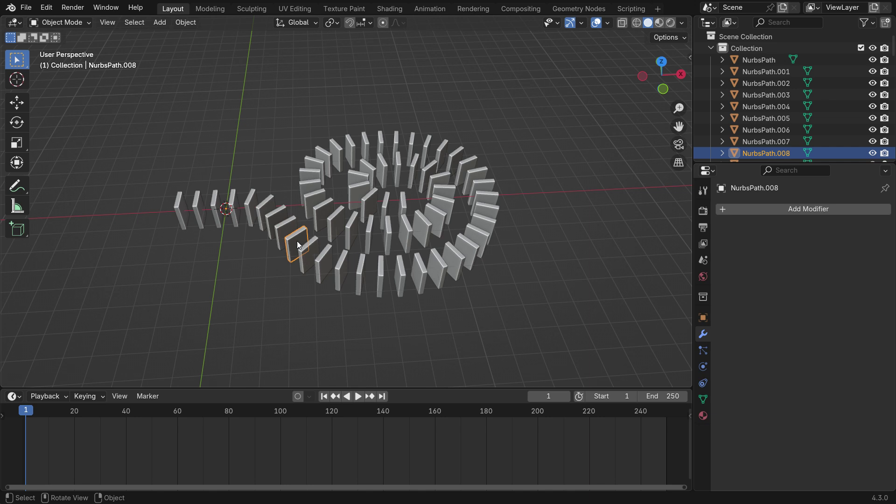
- Rename the domino collection to 'Dominoes' and collapse it in the Outliner
double_click(759, 48)
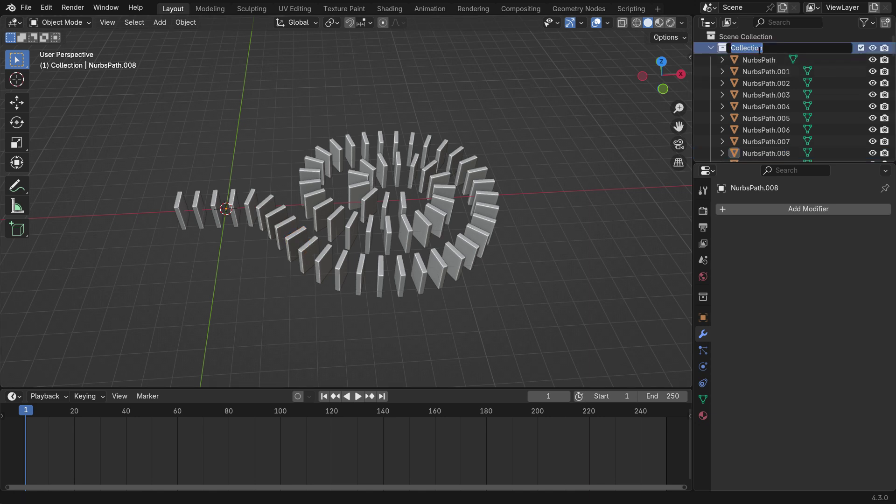
type("Dominoes")
key("Return")
left_click(711, 49)
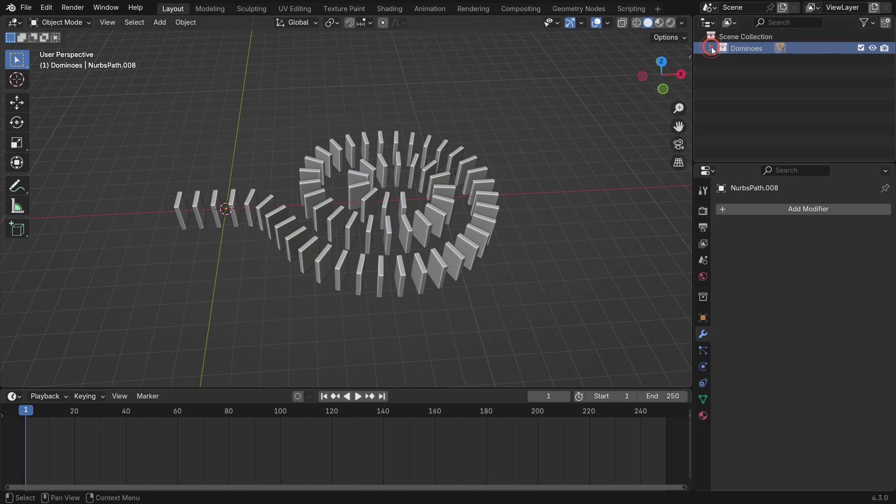
- Select all objects in Dominoes and set each one's Origin to Geometry
right_click(754, 47)
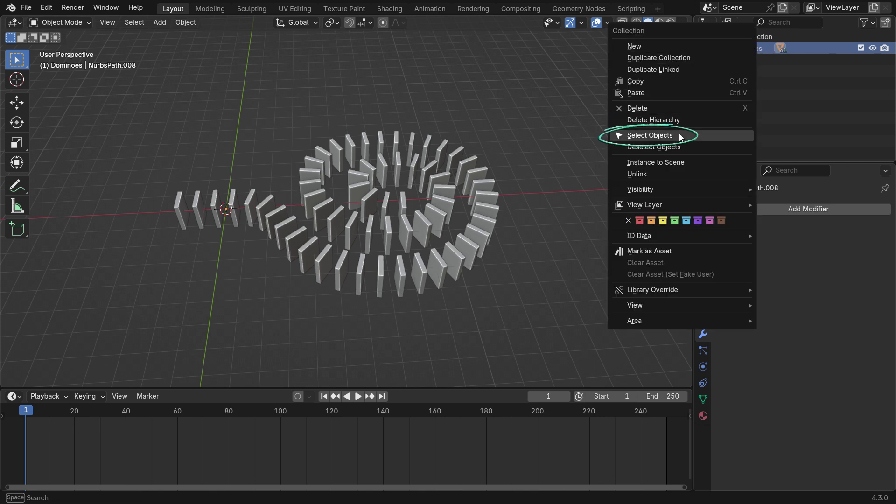
left_click(716, 139)
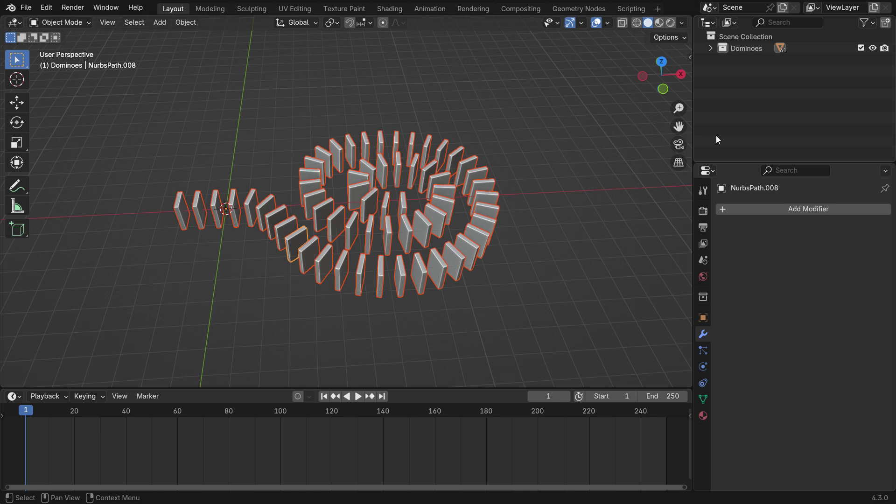
right_click(483, 111)
mouse_move(483, 110)
mouse_move(459, 125)
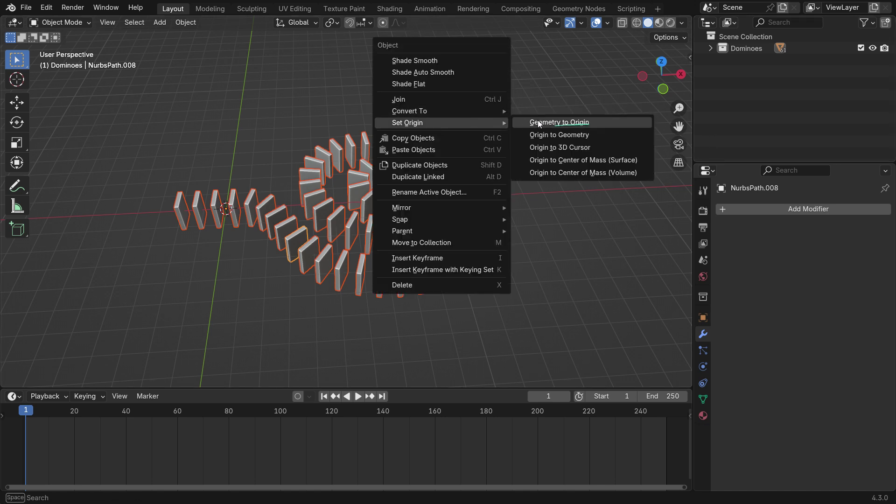
left_click(548, 135)
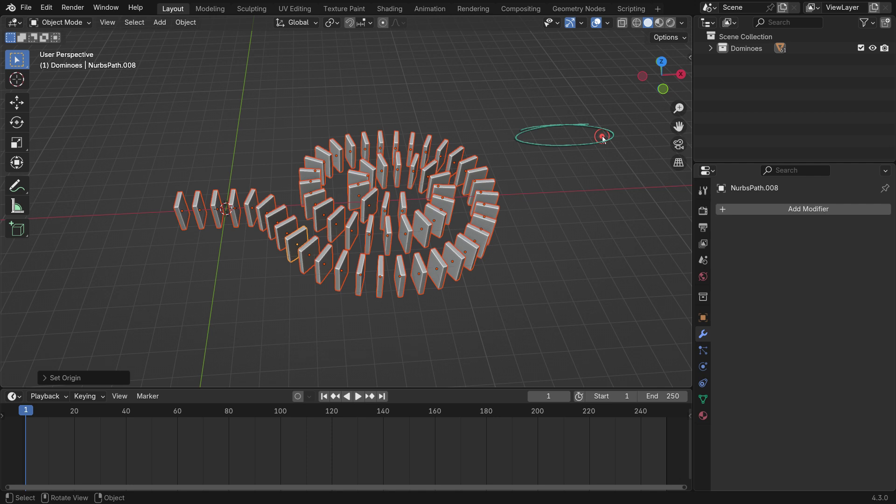
middle_click_drag(365, 209, 390, 231)
scroll(409, 277, "up", 3)
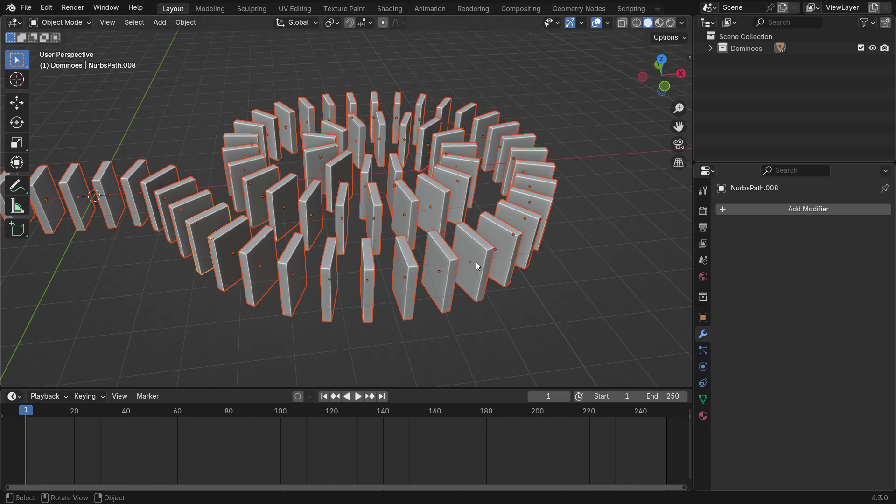
- Add Active rigid bodies to all selected dominoes via Object > Rigid Body
left_click(182, 24)
mouse_move(216, 340)
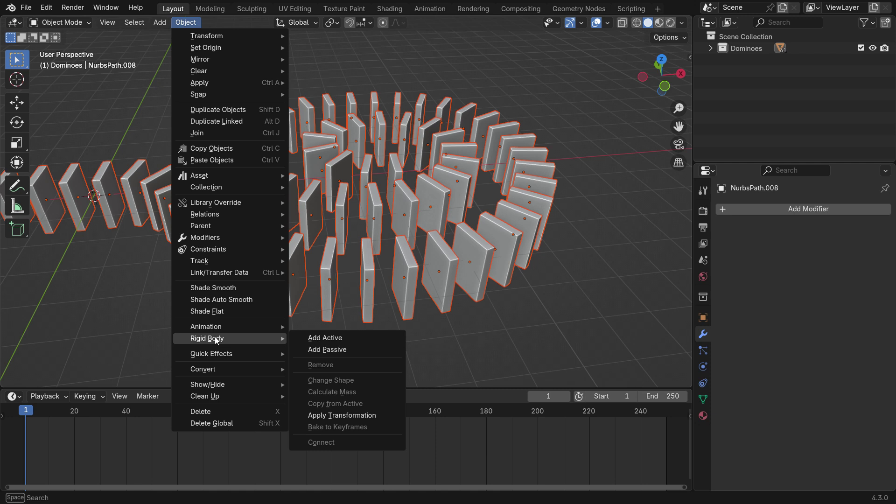
left_click(362, 342)
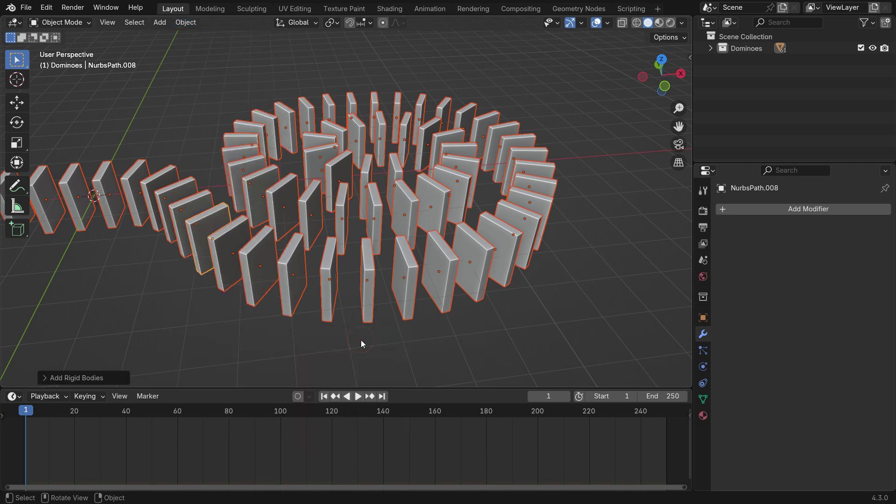
- Play the simulation to watch the dominoes fall, stop, and return to frame 1
left_click(358, 396)
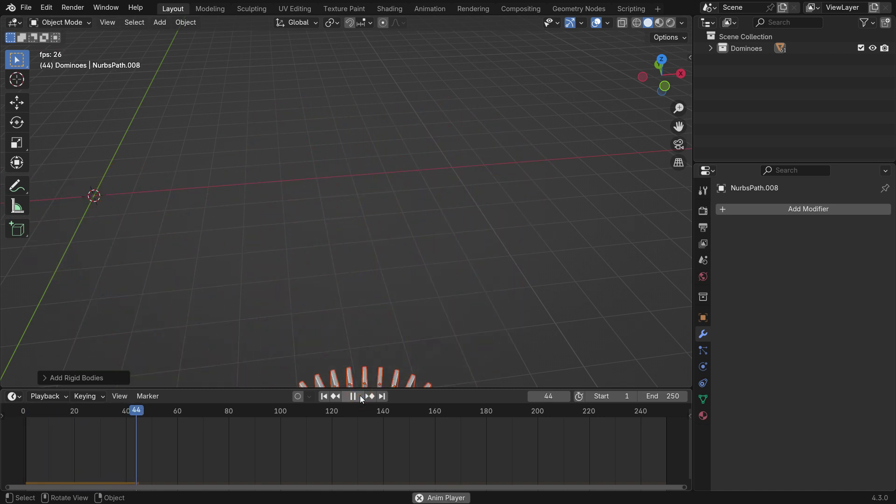
left_click(360, 396)
left_click(324, 396)
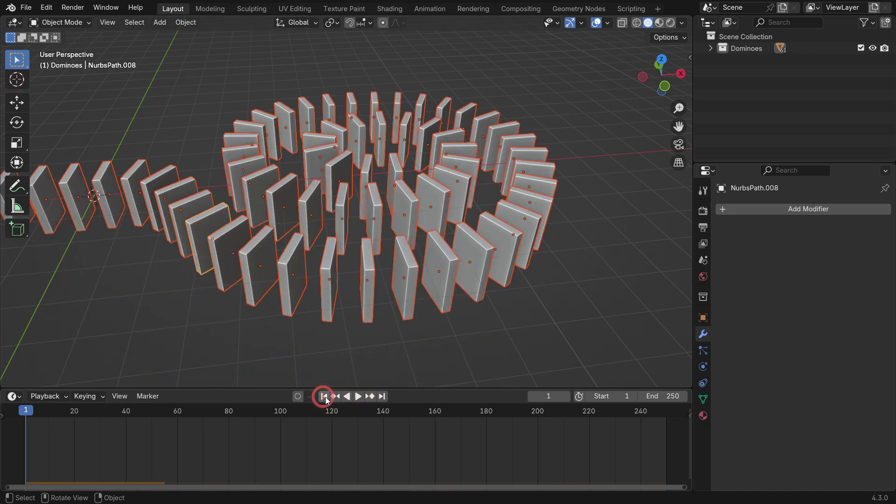
- Add a plane, scale it into a large floor, and position it under the spiral
scroll(413, 252, "down", 3)
middle_click_drag(413, 251, 421, 252)
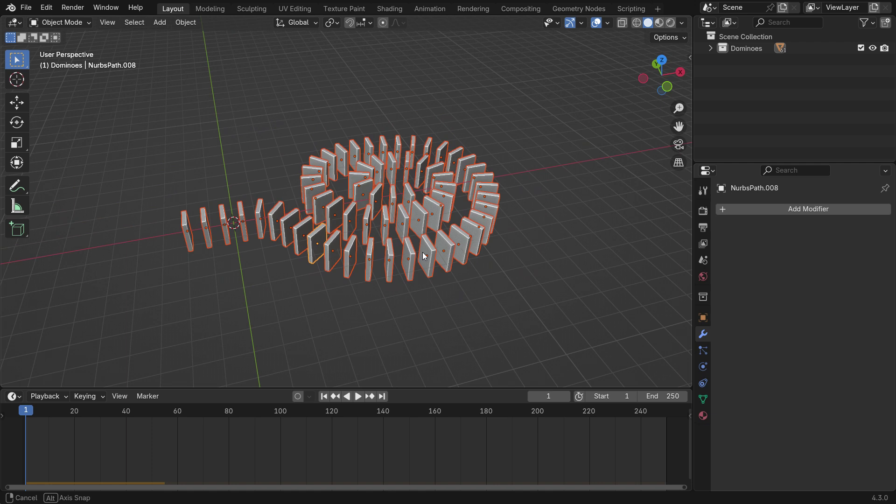
key("shift+a")
mouse_move(275, 125)
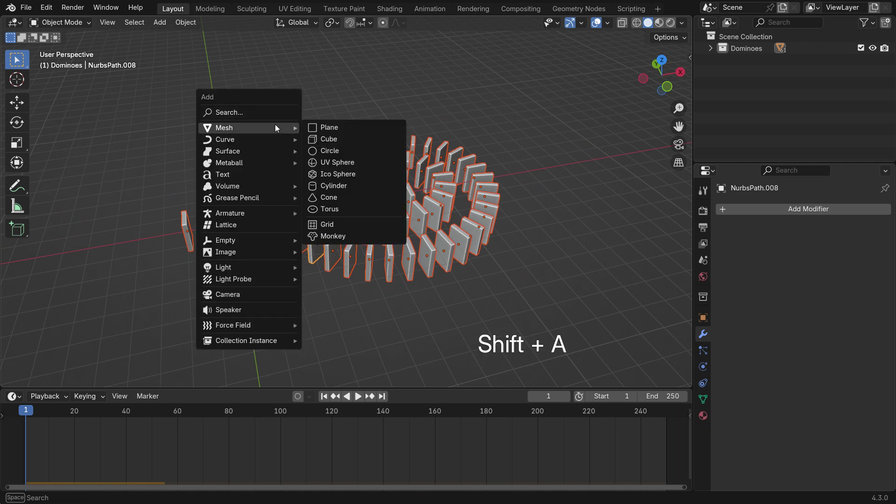
left_click(326, 126)
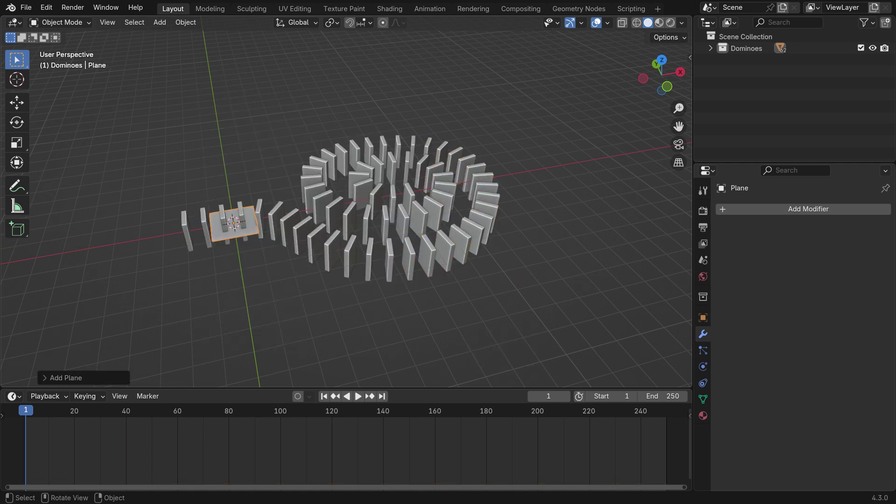
key("s")
left_click(506, 295)
key("g")
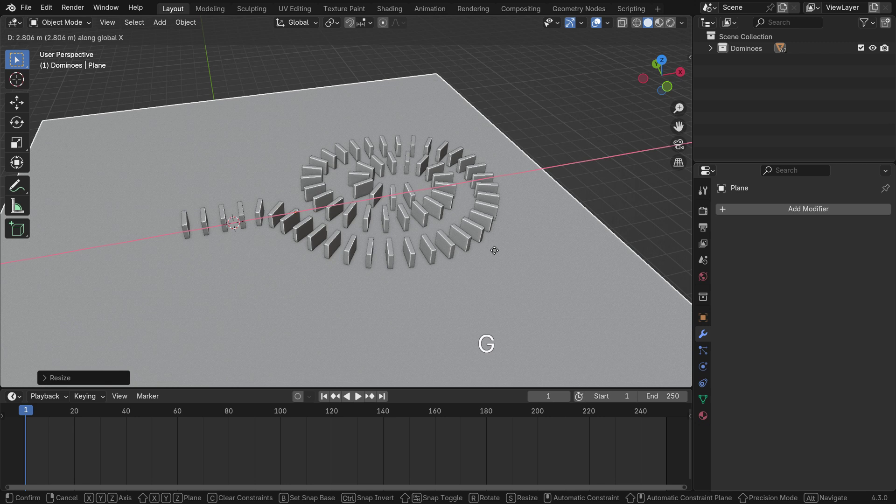
left_click(547, 223)
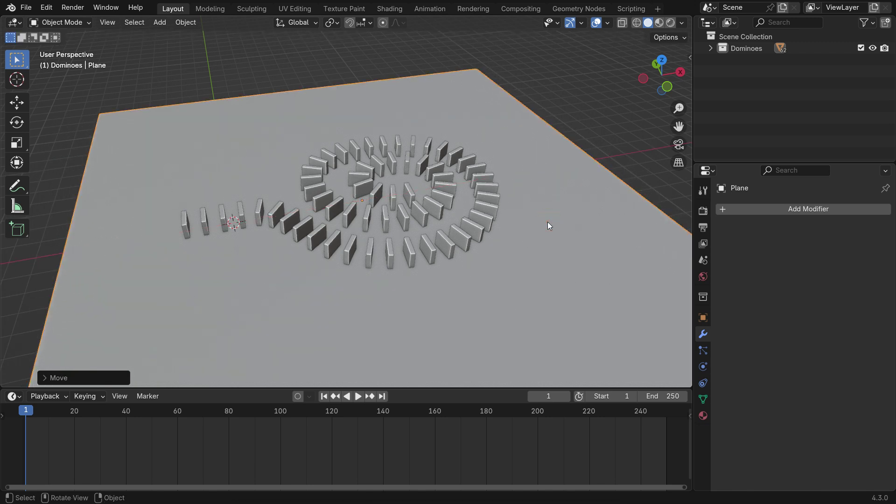
- Move the plane into a new collection, Collection 2
key("m")
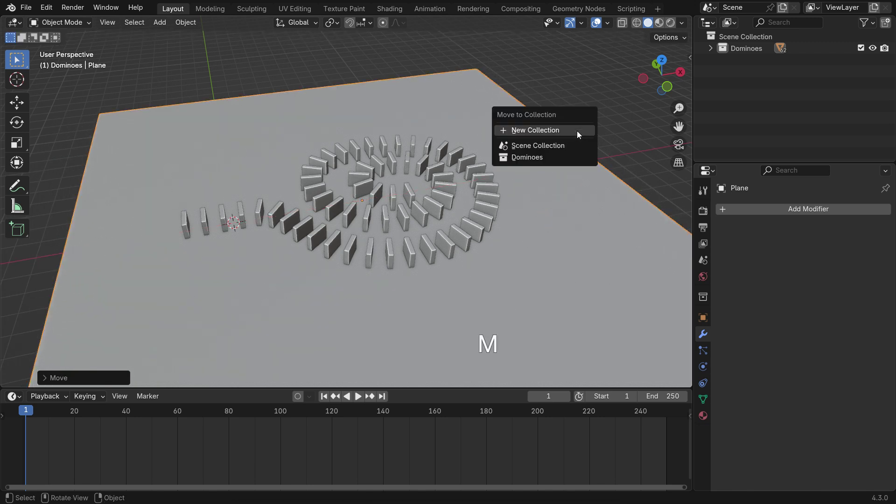
left_click(577, 132)
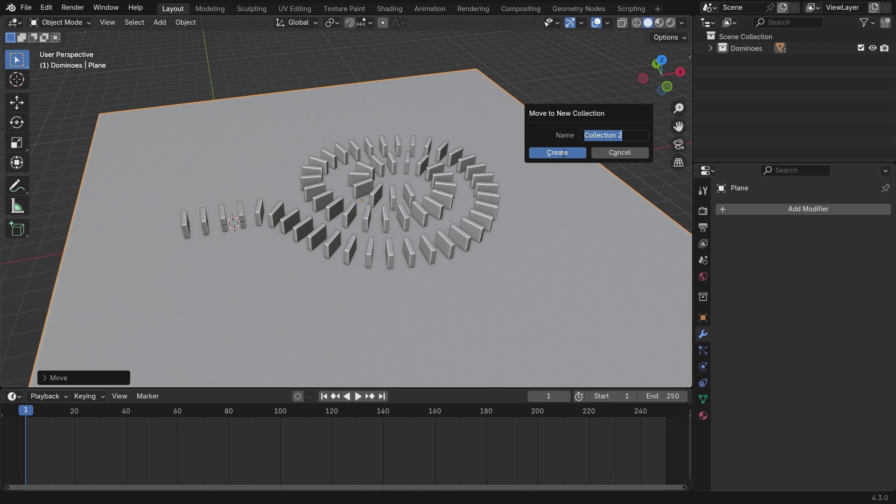
left_click(563, 153)
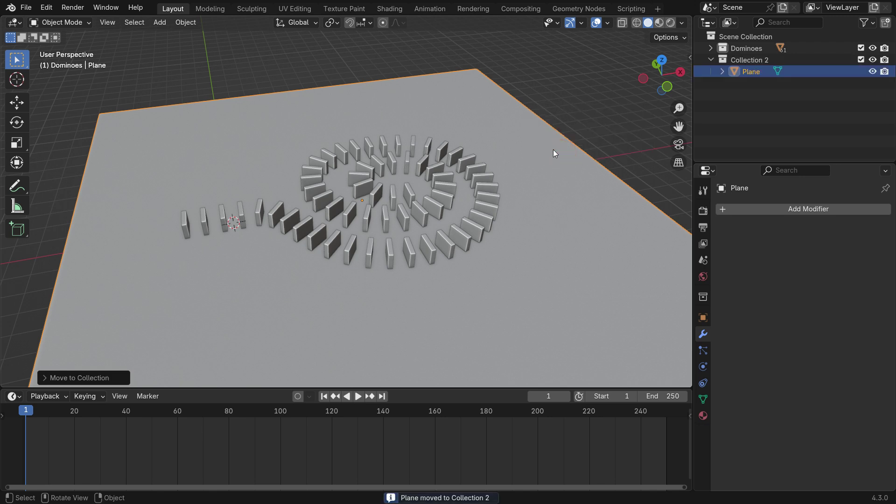
middle_click_drag(481, 236, 441, 276)
- Extrude the ground plane in Edit Mode to give it slab thickness
key("Tab")
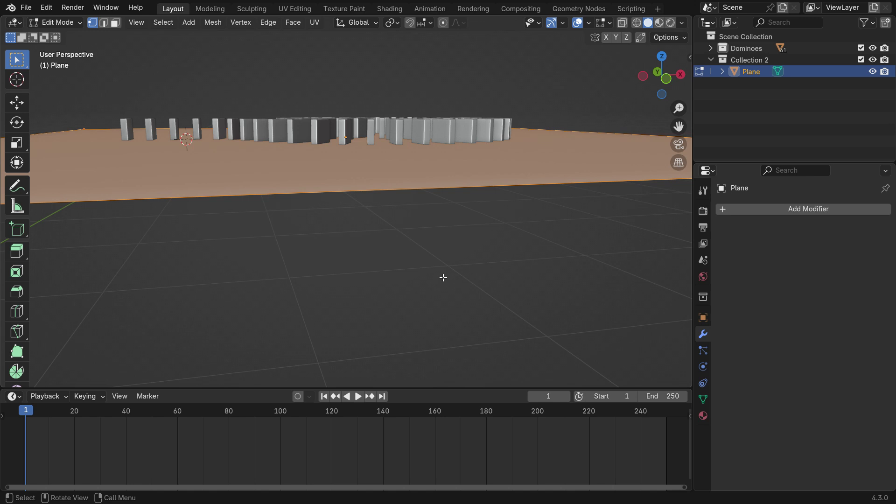
key("e")
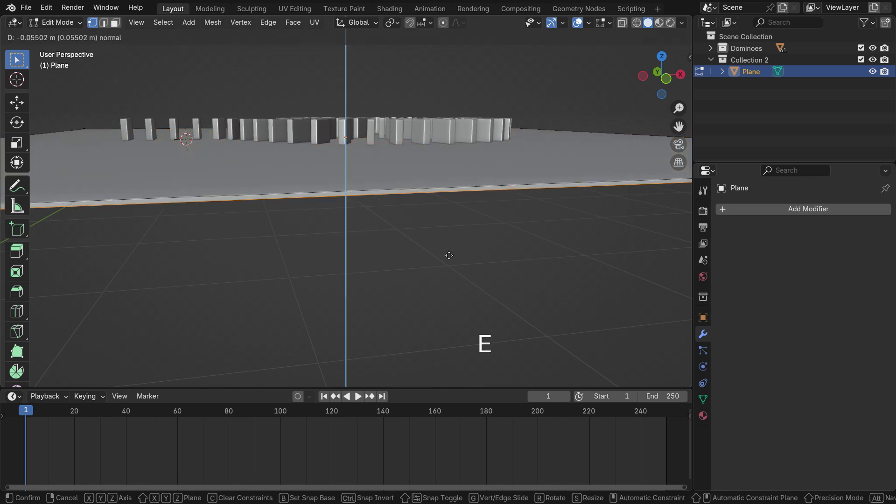
left_click(448, 254)
key("Tab")
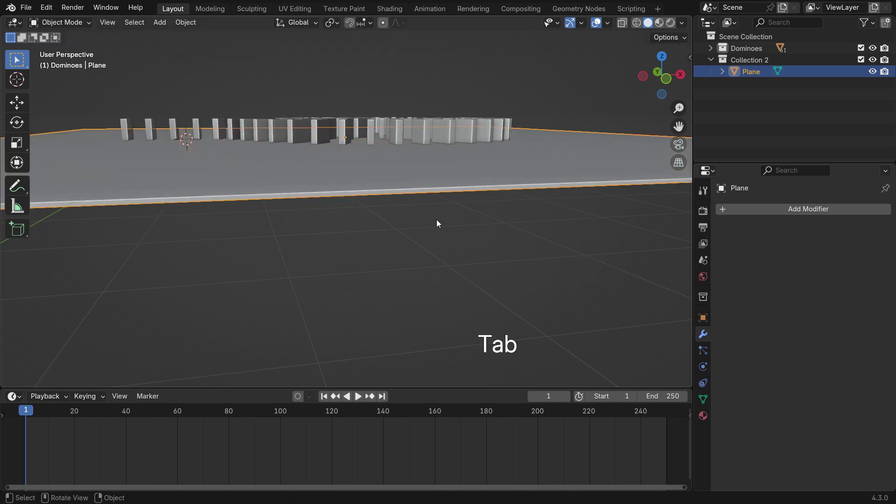
- Select every object in the Dominoes collection and move them along Z
middle_click_drag(436, 222, 443, 237)
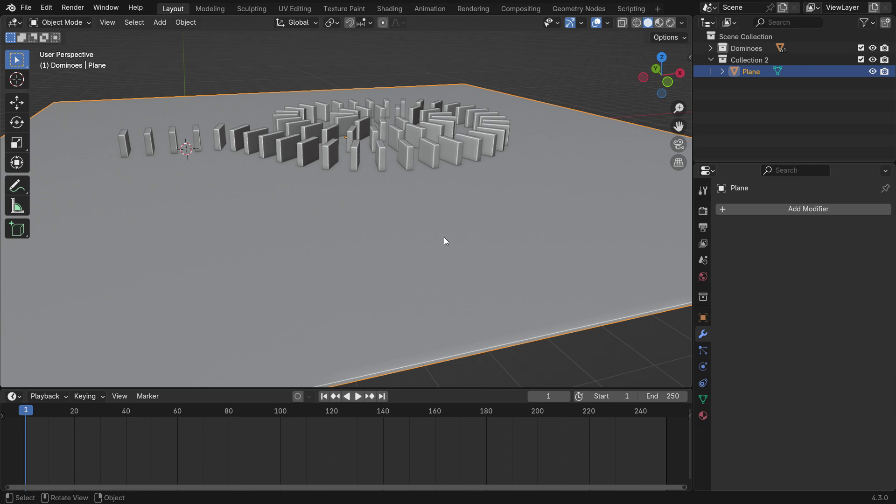
left_click(745, 49)
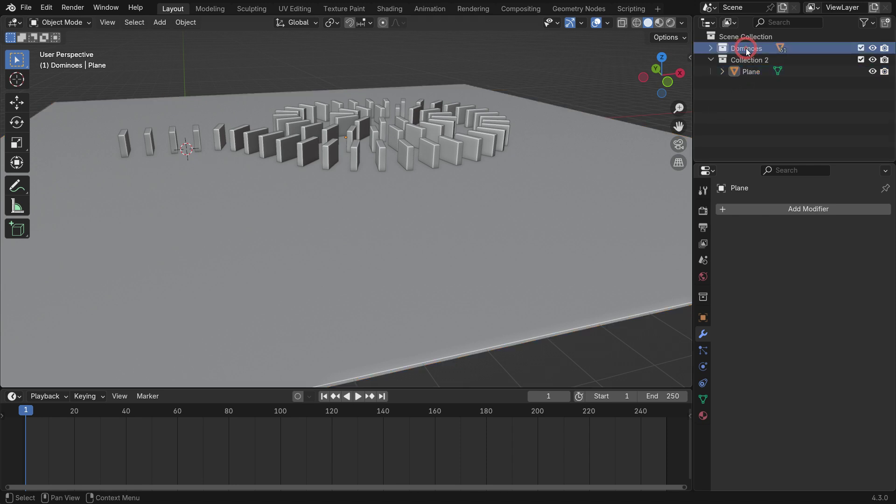
right_click(746, 49)
left_click(682, 138)
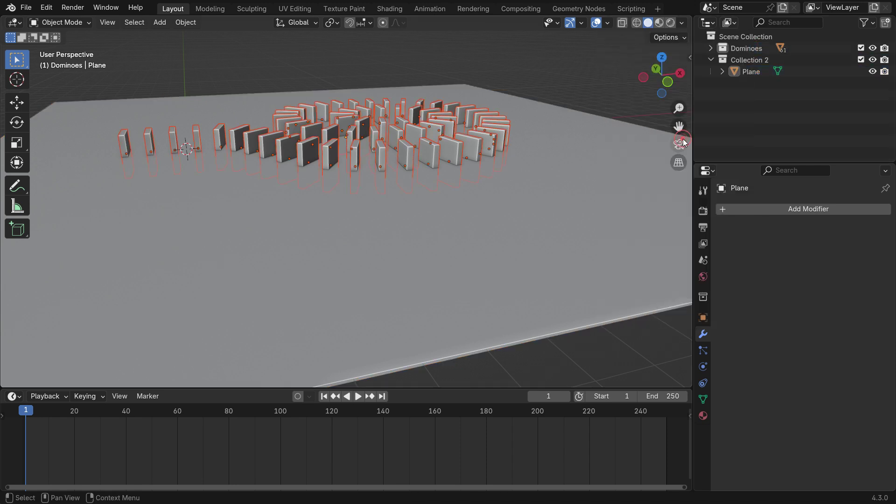
key("g")
key("z")
left_click(488, 186)
- In Right view, readjust the dominoes' height along Z
key("KP_3")
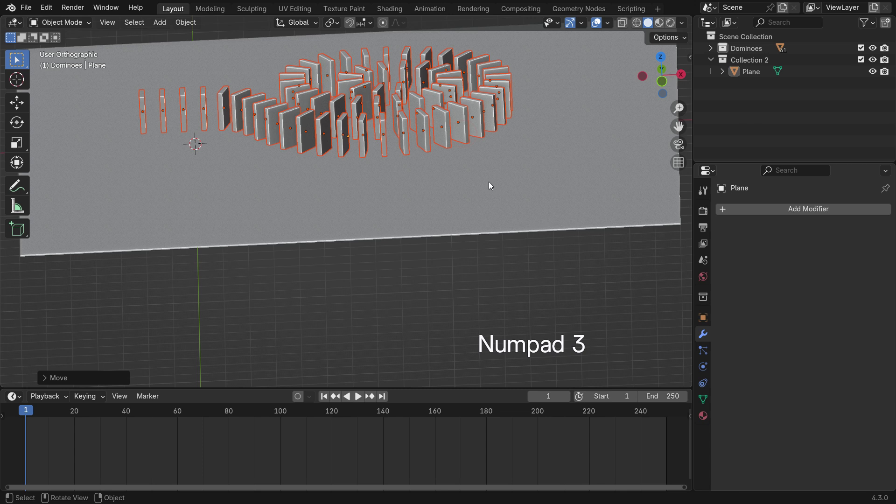
scroll(410, 184, "up", 3)
key("g")
key("z")
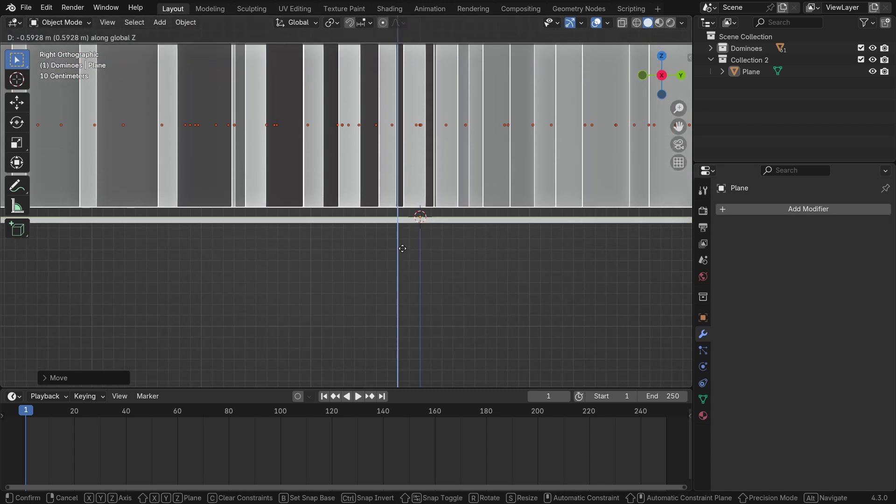
left_click(402, 248)
scroll(357, 206, "up", 3)
- Fine-tune the Z height with Shift precision so the dominoes sit exactly on the slab top
key("g")
key("z")
key("shift")
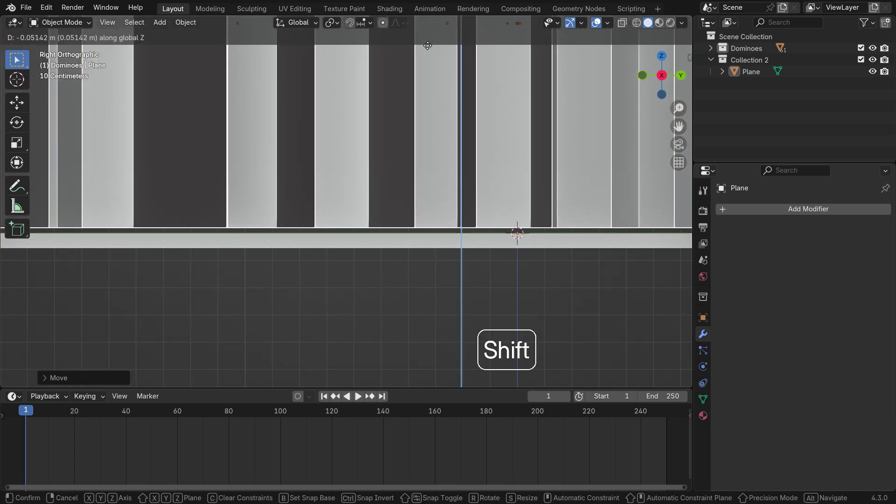
left_click(426, 86)
scroll(394, 242, "up", 6)
key("g")
key("z")
key("shift")
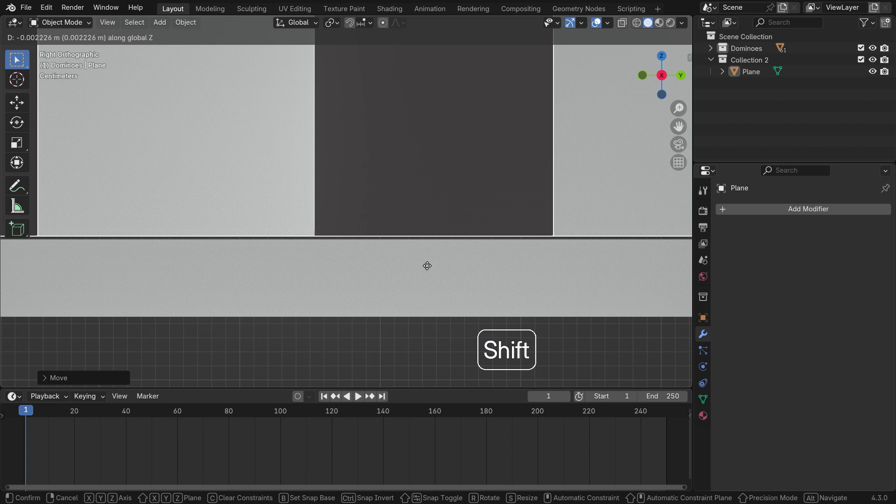
left_click(427, 266)
scroll(430, 229, "down", 8)
middle_click_drag(430, 230, 505, 235)
scroll(385, 240, "down", 5)
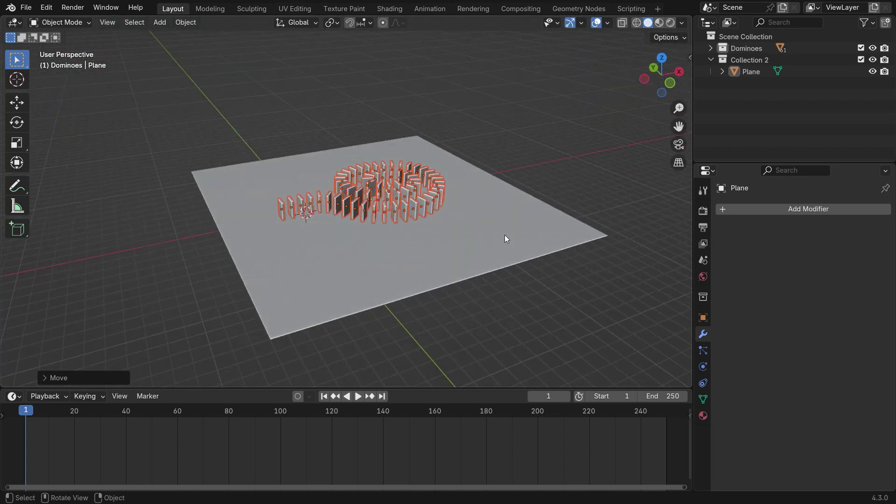
- Make the ground slab a Passive rigid body in the Physics settings
left_click(505, 236)
left_click(703, 367)
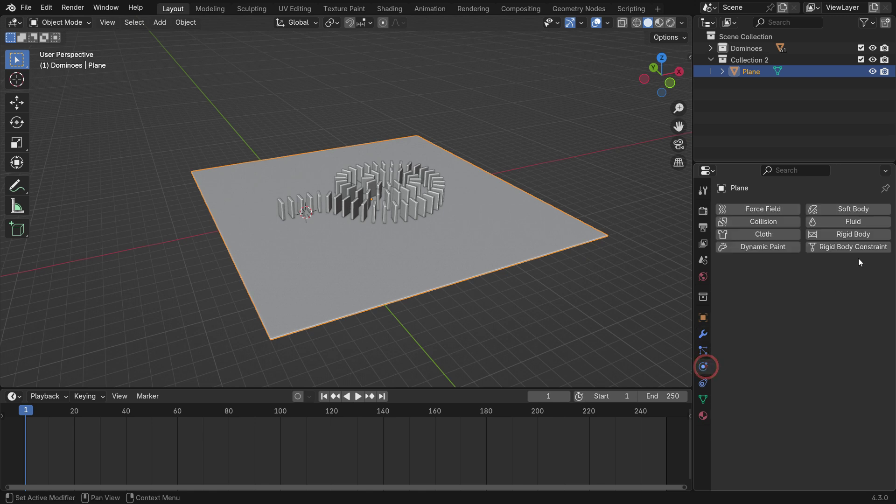
left_click(861, 235)
left_click(834, 282)
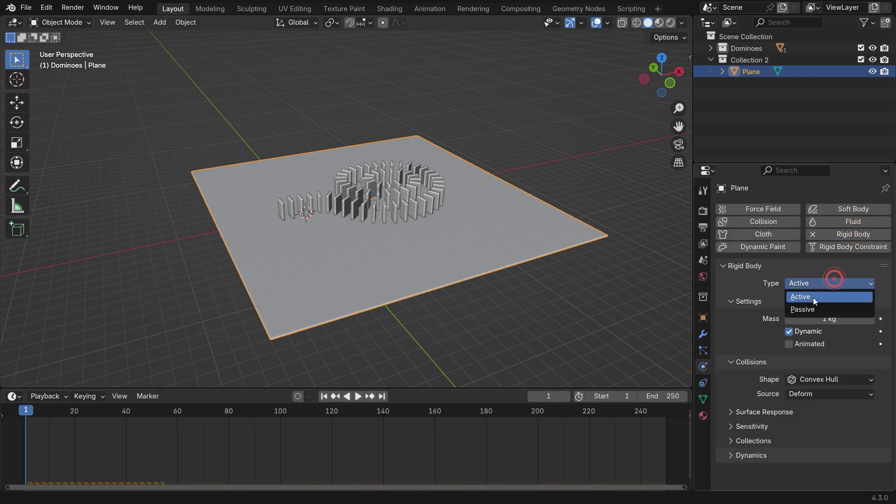
left_click(824, 309)
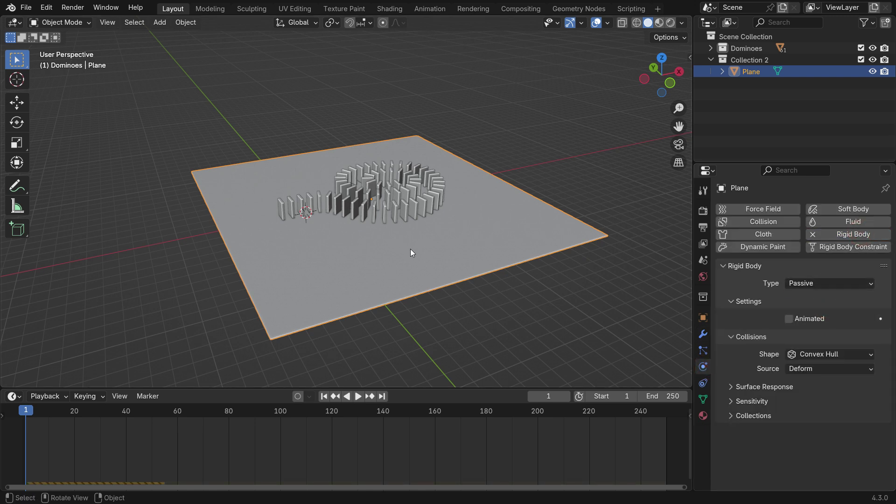
- Play the simulation twice to test it, rewinding to frame 1 each time
scroll(410, 248, "up", 3)
scroll(384, 221, "up", 3)
left_click(358, 396)
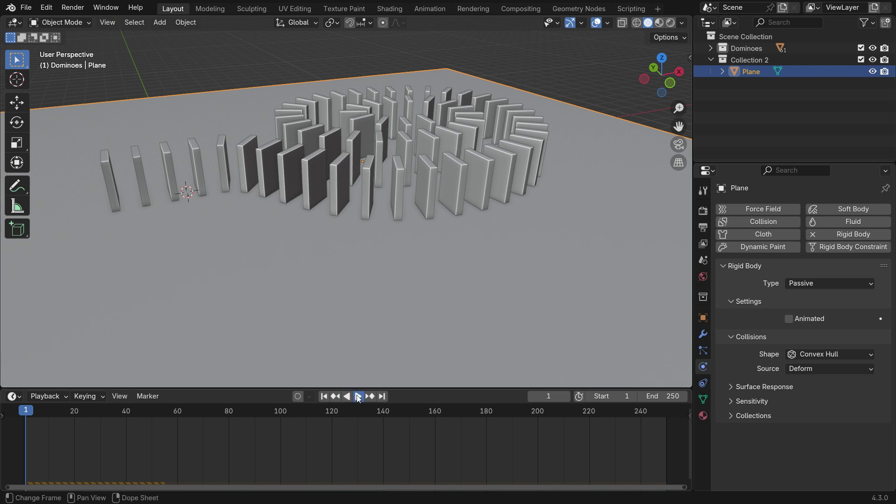
left_click(356, 396)
left_click(324, 396)
scroll(112, 161, "up", 8)
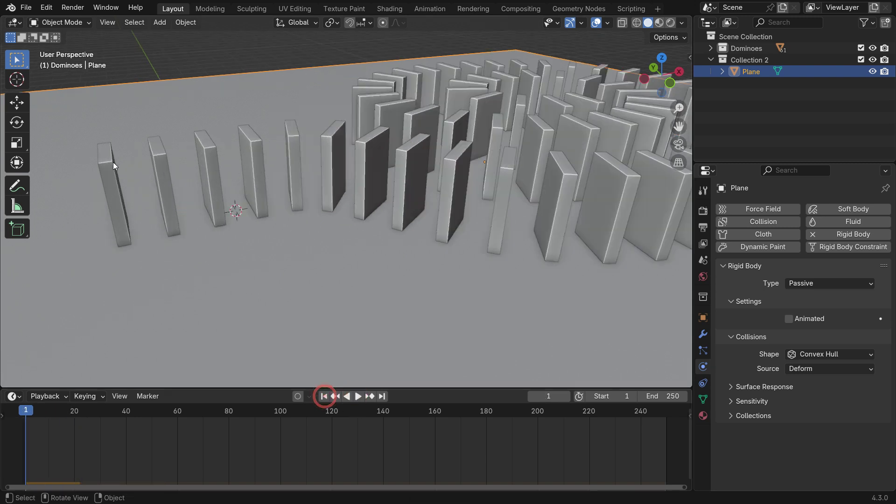
left_click(357, 396)
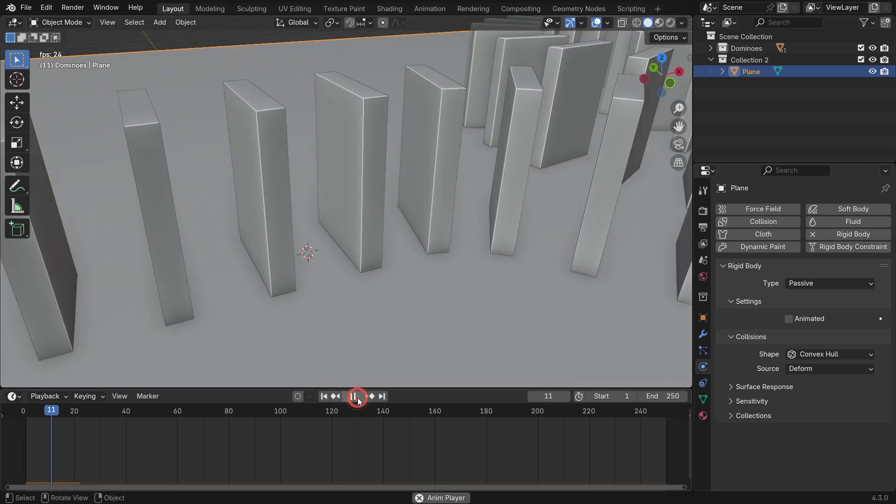
left_click(324, 396)
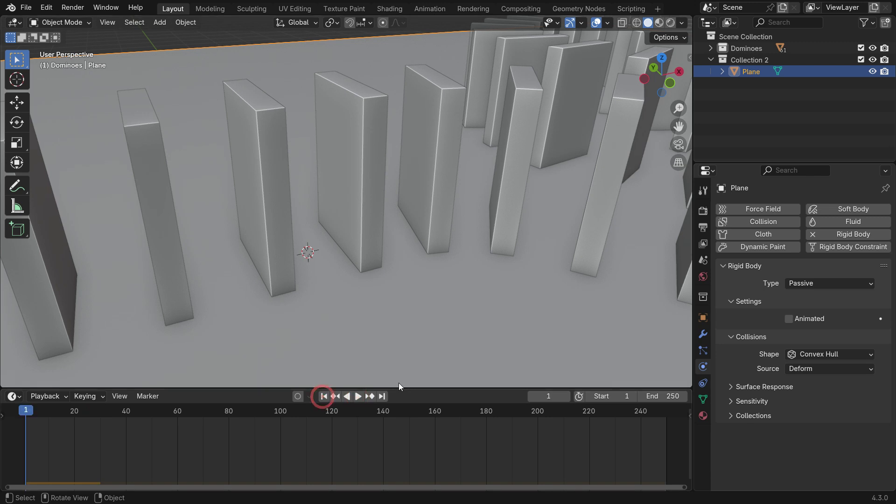
- Raise Rigid Body World Substeps Per Frame from 10 to 50 in Scene properties
left_click(703, 260)
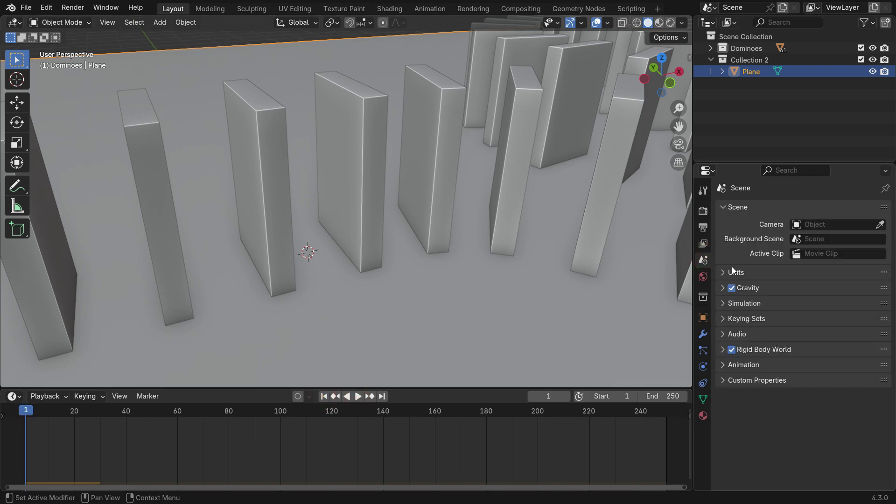
left_click(764, 352)
scroll(775, 373, "down", 2)
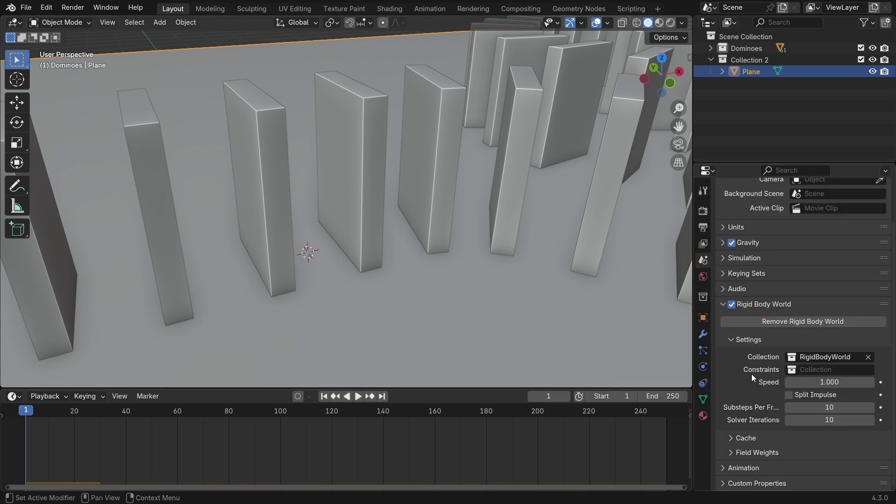
double_click(828, 407)
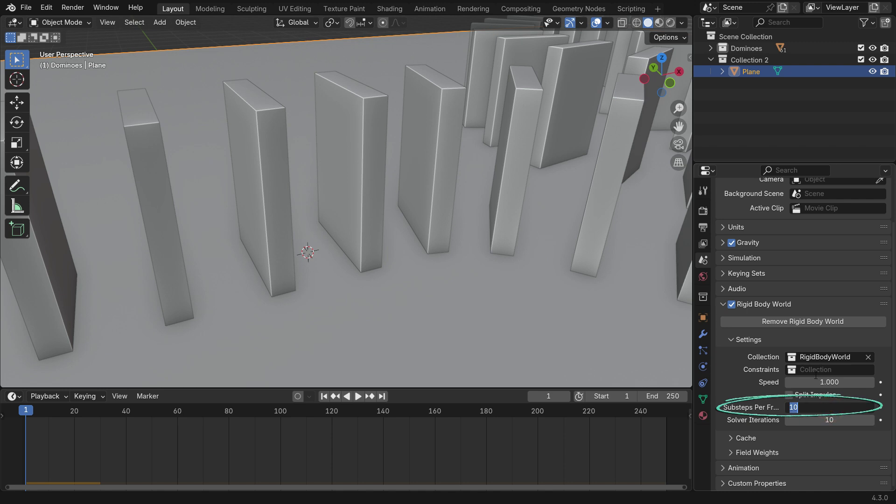
type("50")
key("Return")
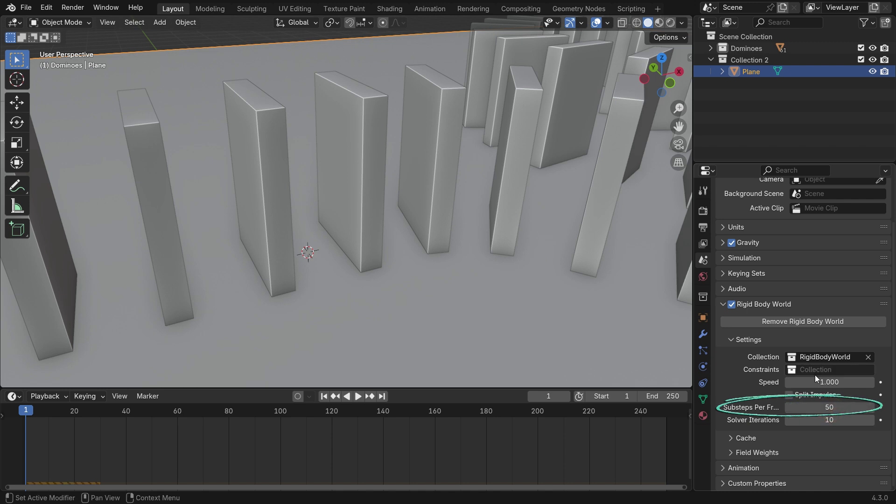
- Replay the simulation with 50 substeps, then rewind to frame 1
left_click(356, 396)
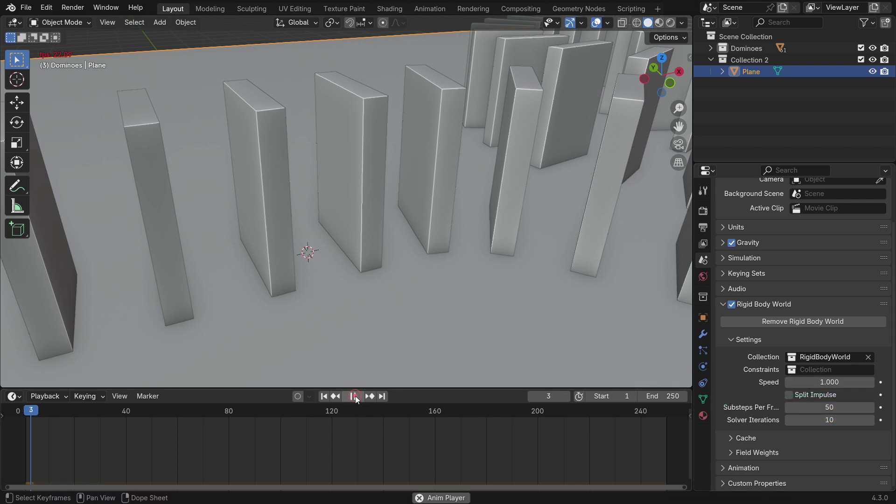
left_click(355, 396)
left_click(324, 396)
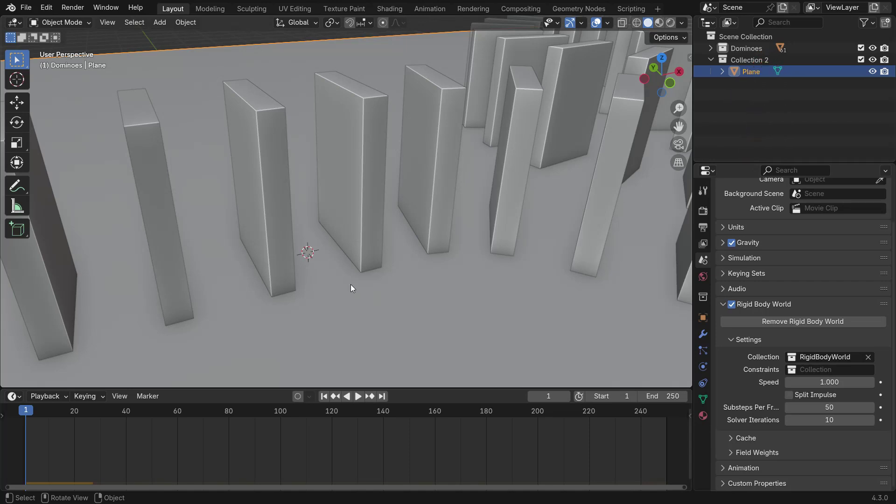
- Import the animated character FBX file from the Downloads folder
left_click(26, 7)
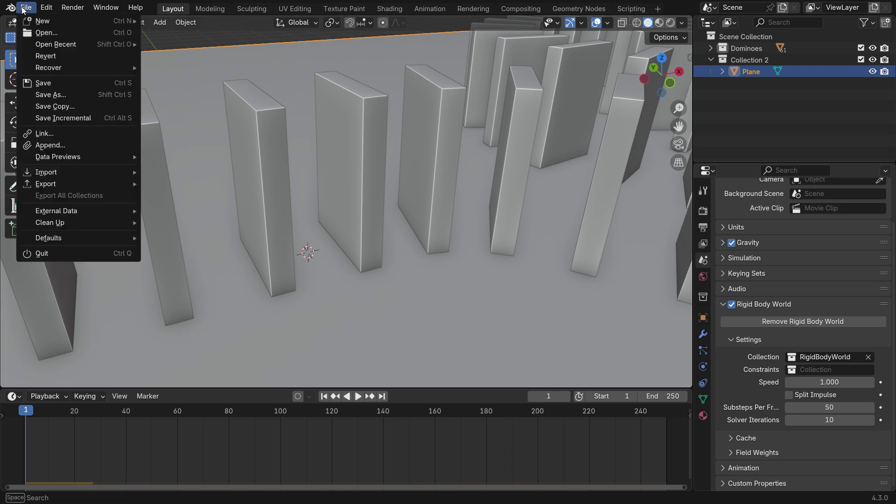
mouse_move(61, 173)
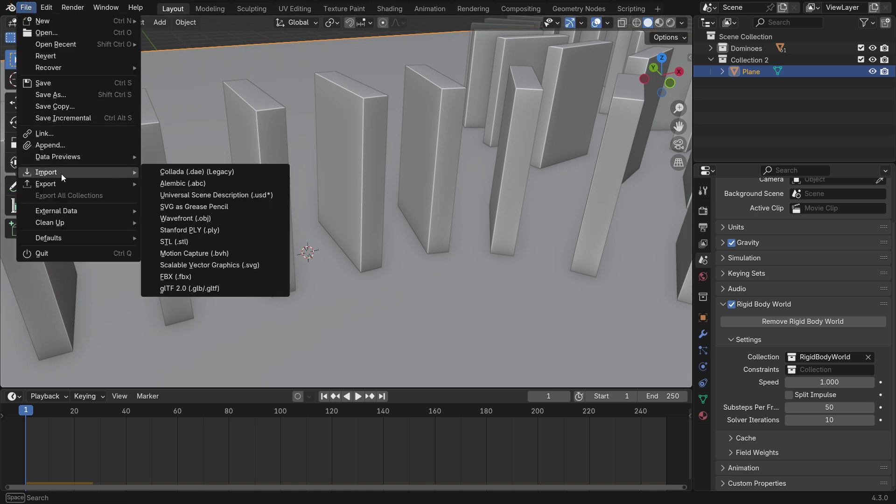
left_click(215, 277)
left_click(296, 199)
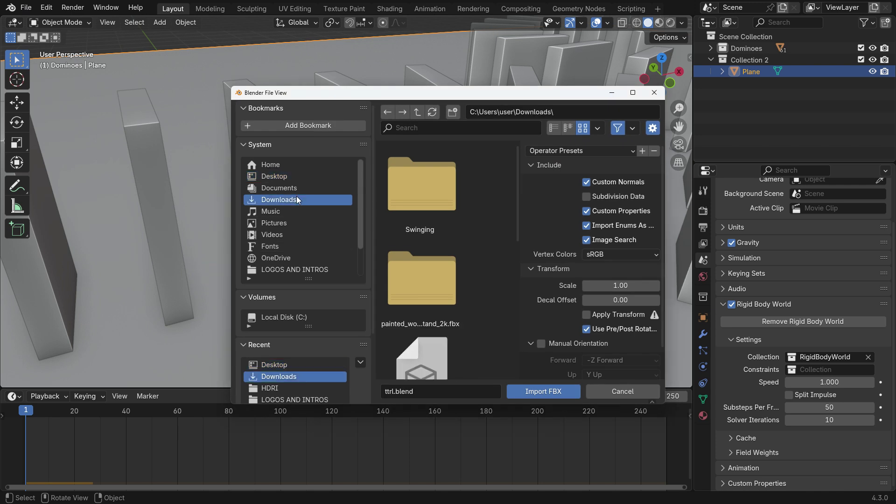
scroll(461, 271, "down", 6)
left_click(434, 326)
left_click(539, 390)
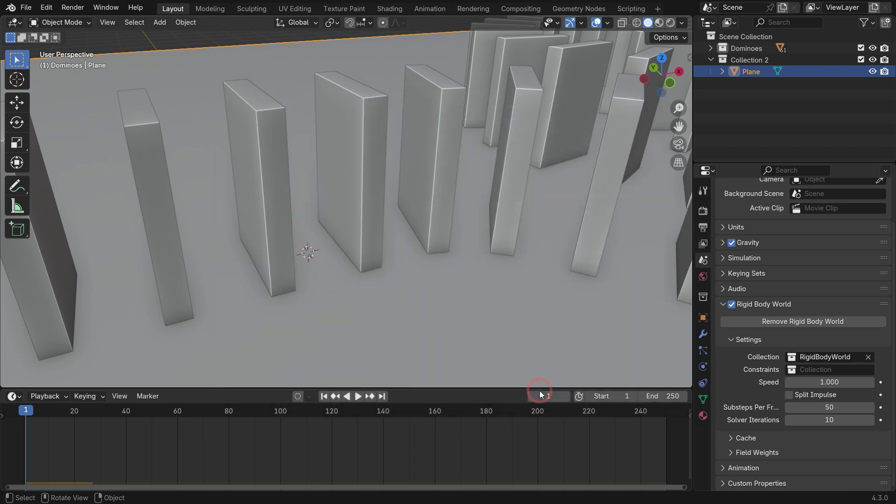
- Move the imported character into Collection 2 with the ground plane
key("m")
left_click(436, 158)
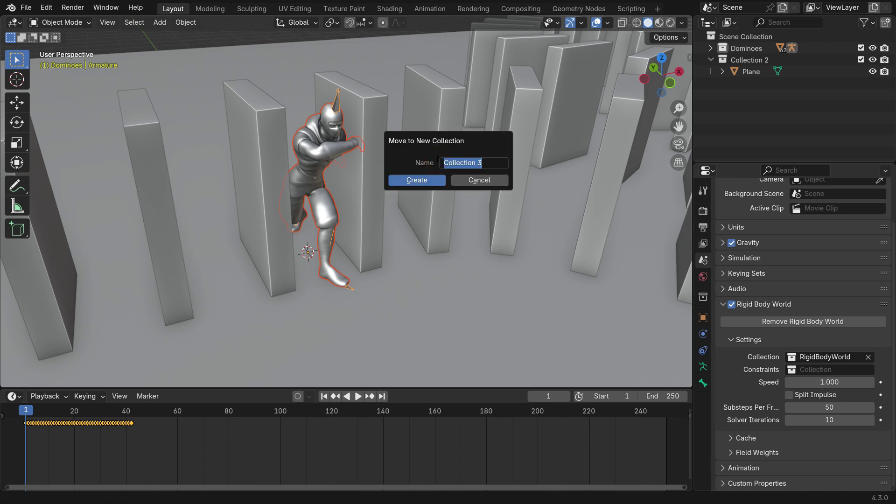
left_click(464, 178)
key("m")
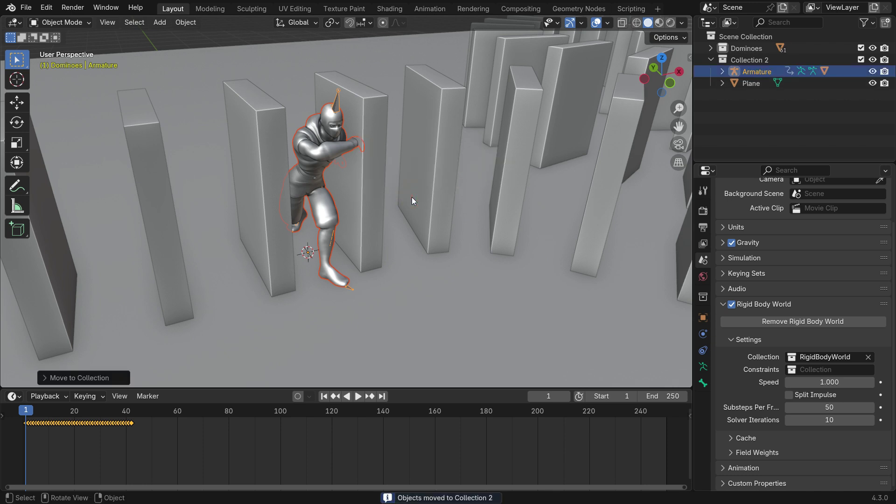
- In top view, rotate the character and place it in front of the dominoes, then test playback
scroll(411, 197, "down", 4)
key("KP_7")
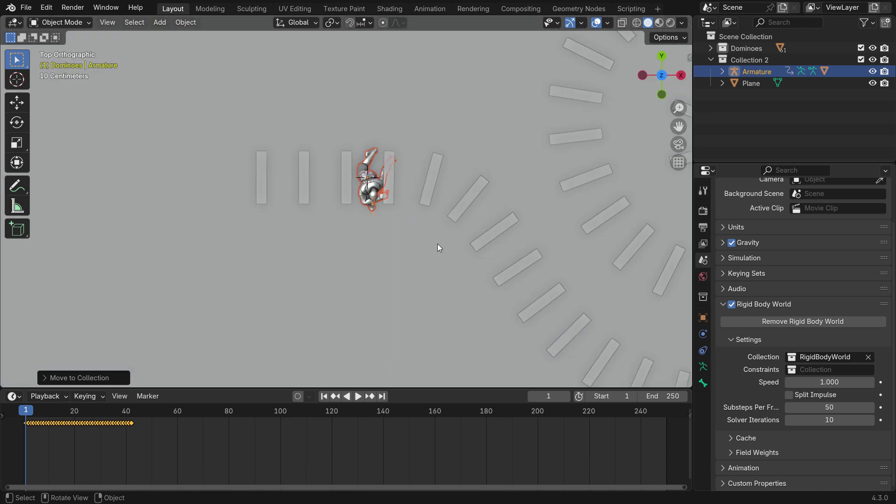
key("r")
left_click(471, 73)
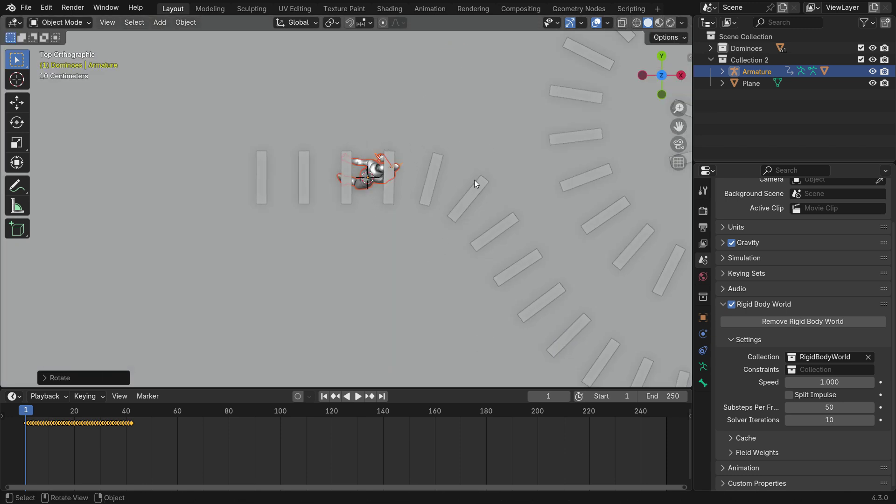
key("g")
left_click(308, 187)
middle_click_drag(308, 186, 275, 133)
key("space")
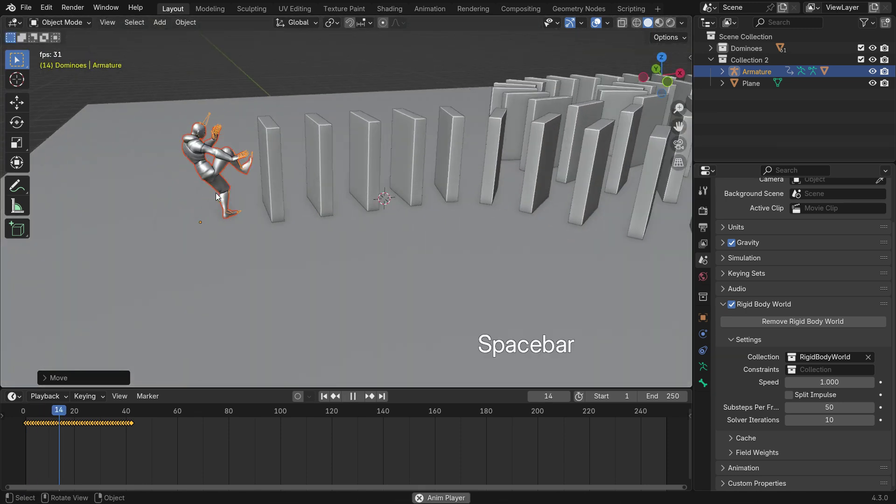
key("space")
key("shift+Left")
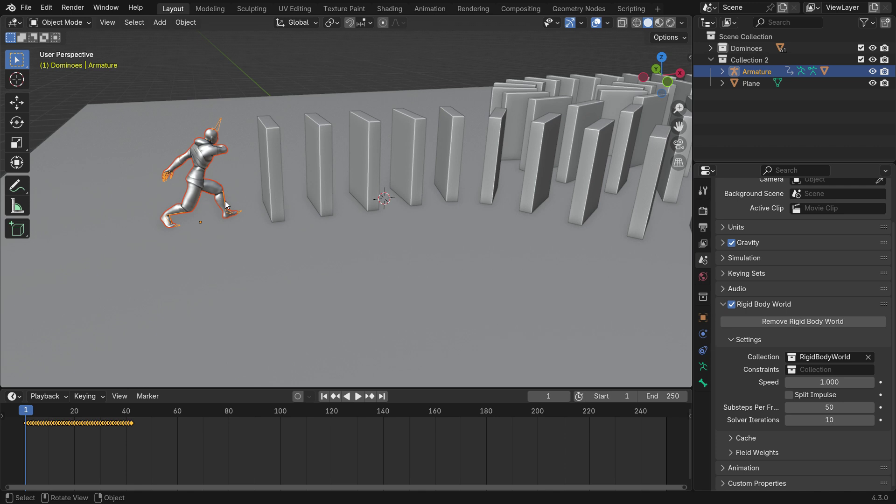
- Reposition the character, check its kick at frame 20, and shift it along X
key("g")
left_click(185, 210)
key("space")
key("space")
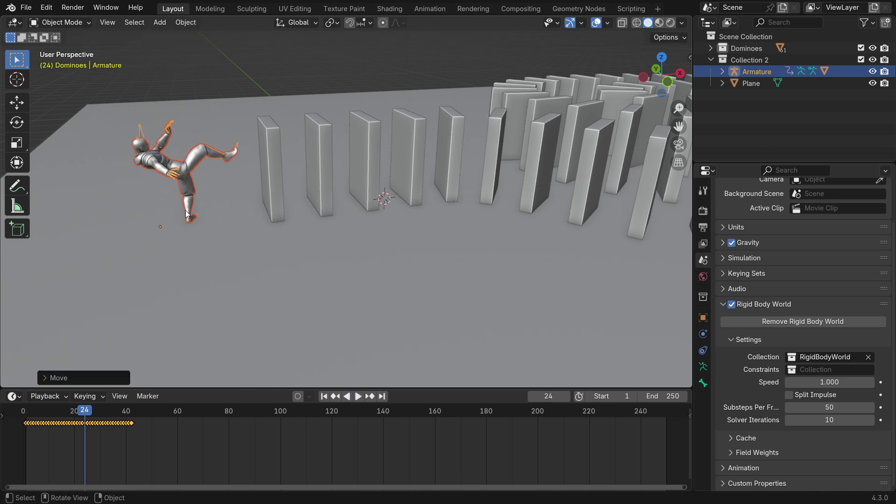
key("Right")
key("Left")
key("Left")
key("Left")
key("Left")
key("Left")
key("g")
key("x")
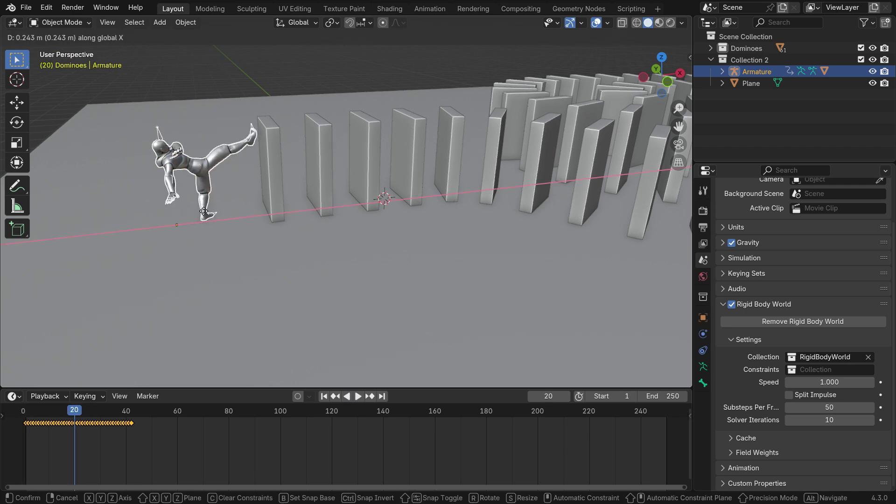
left_click(208, 213)
- Re-rotate and re-place the character from top view, then replay from frame 1
key("KP_7")
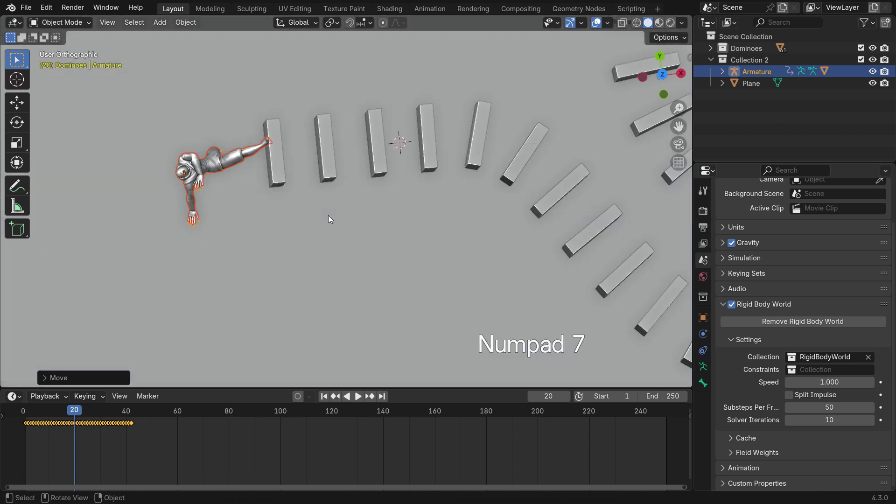
key("r")
left_click(303, 237)
key("g")
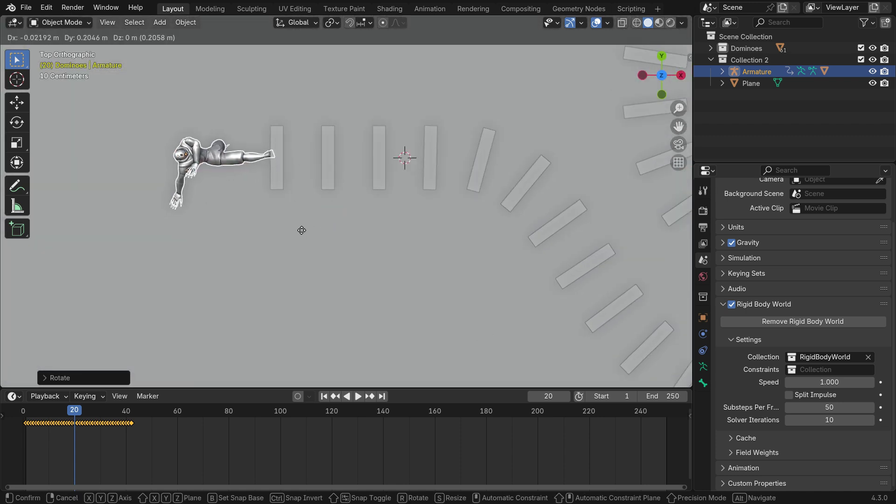
left_click(289, 236)
middle_click_drag(284, 240, 245, 136)
key("shift+Left")
key("space")
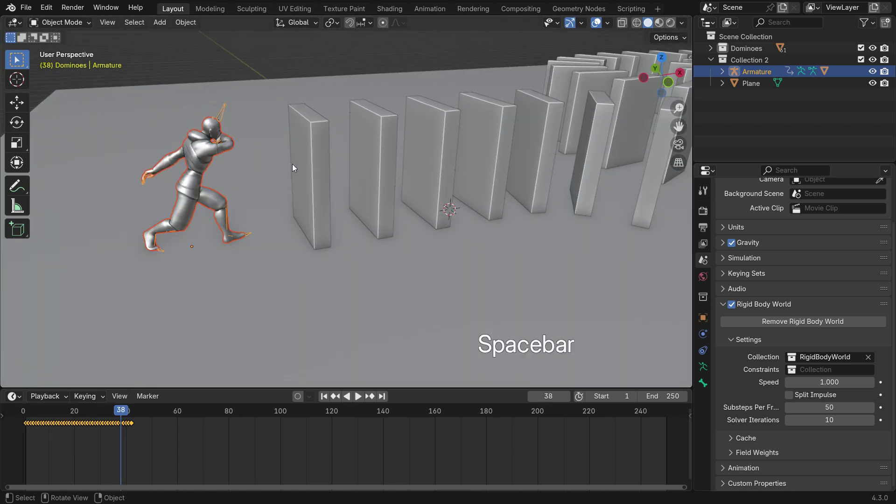
- Resize the character and replay the animation back to the frame 20 kick
key("s")
left_click(281, 240)
key("space")
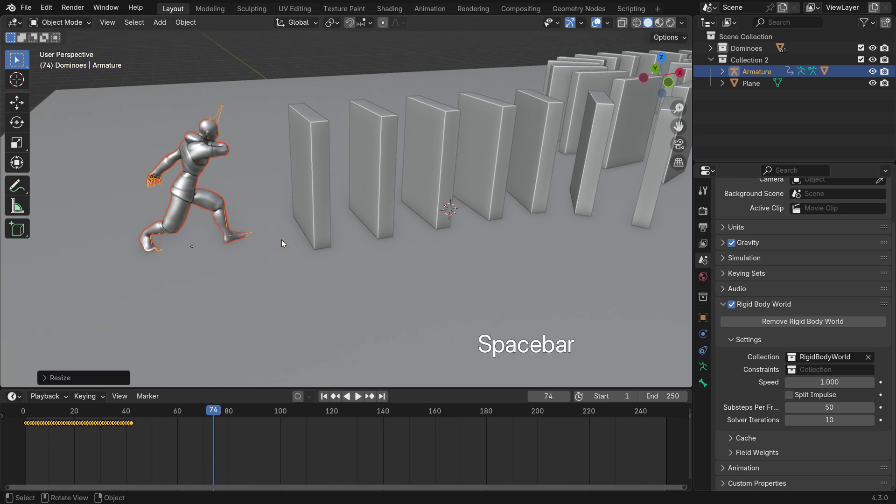
key("shift+Left")
key("space")
key("space")
key("Left")
key("Left")
key("Left")
key("Left")
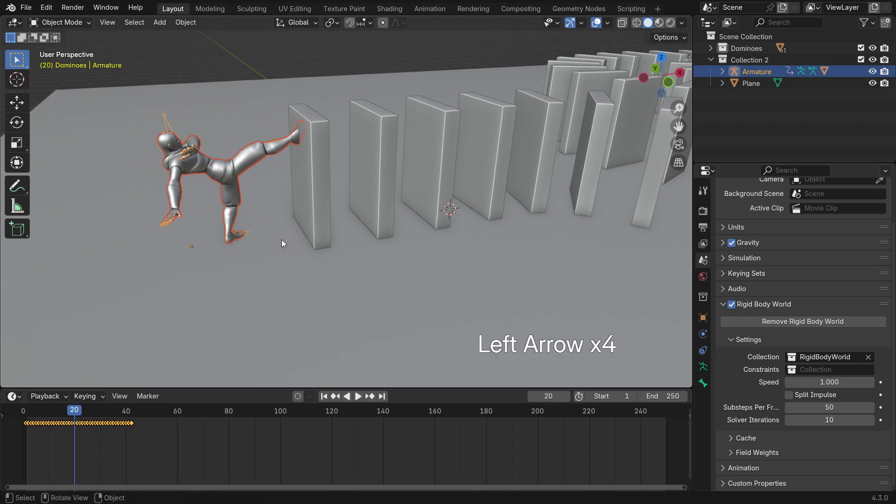
- Shift the character slightly along X and replay to check the kick at frame 19
middle_click_drag(282, 239, 273, 178)
key("g")
key("x")
left_click(321, 247)
key("shift+Left")
key("space")
key("space")
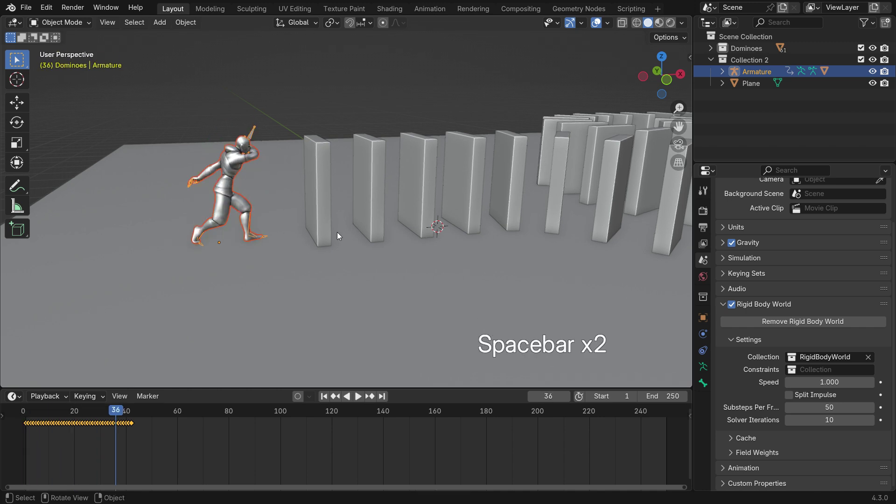
key("shift+Left")
key("space")
key("space")
key("Left")
key("Left")
- Set the character's final position along X so the frame 19 kick meets the first domino
scroll(279, 166, "up", 4)
key("g")
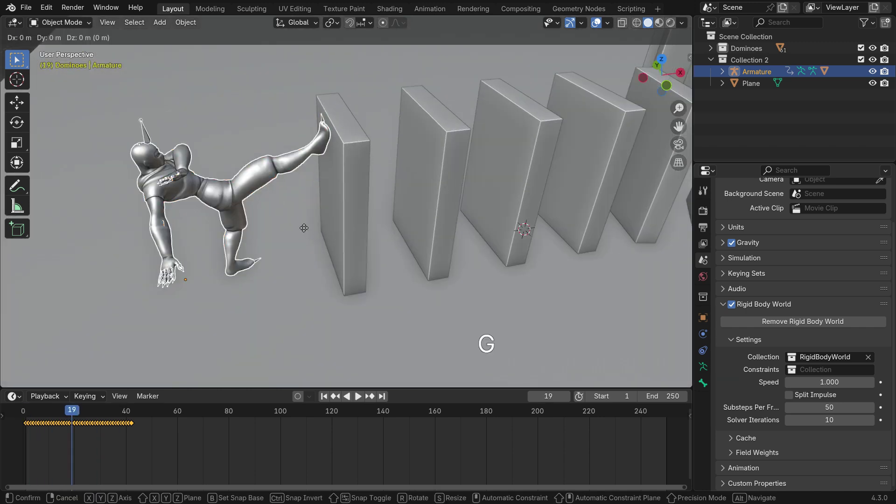
key("x")
left_click(307, 230)
scroll(300, 246, "down", 3)
middle_click_drag(299, 246, 332, 281)
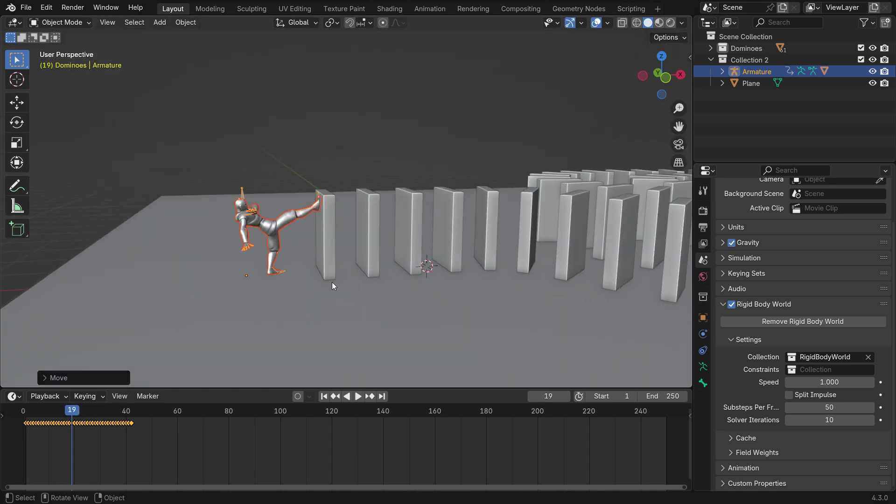
- At frame 1, add a cube, put it in Collection 2, and shrink it
key("shift+Left")
key("shift+a")
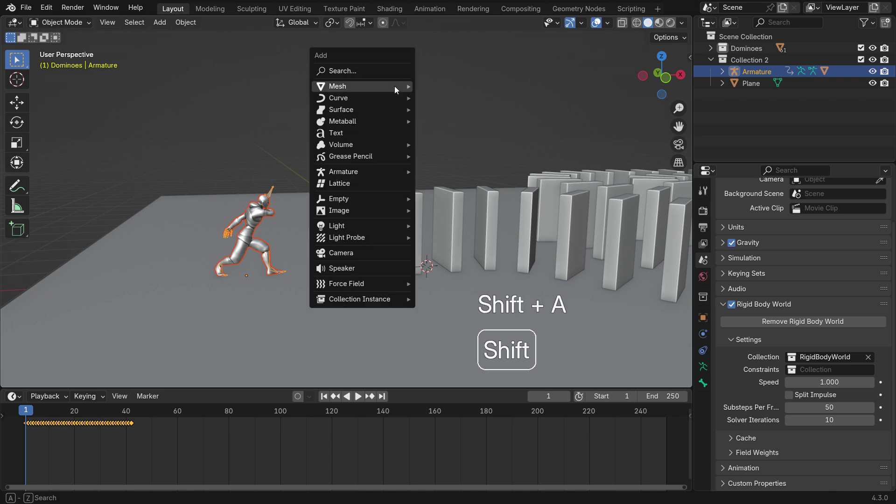
mouse_move(393, 86)
left_click(431, 99)
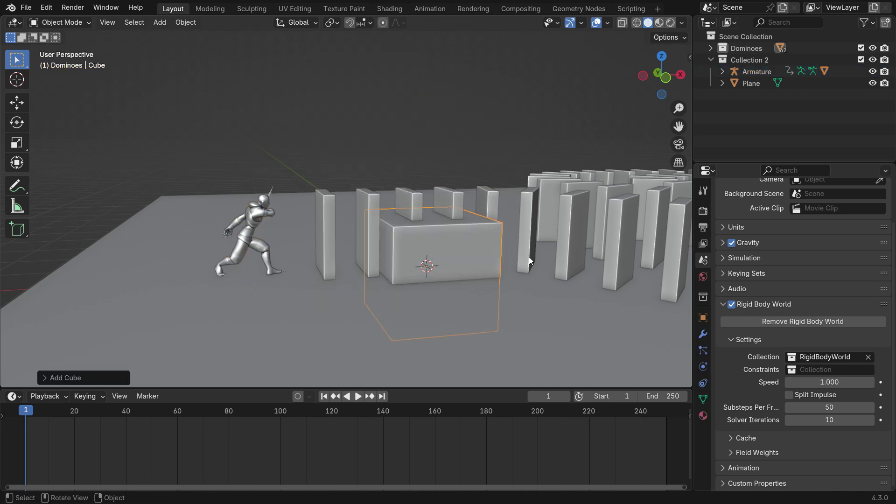
key("m")
left_click(484, 129)
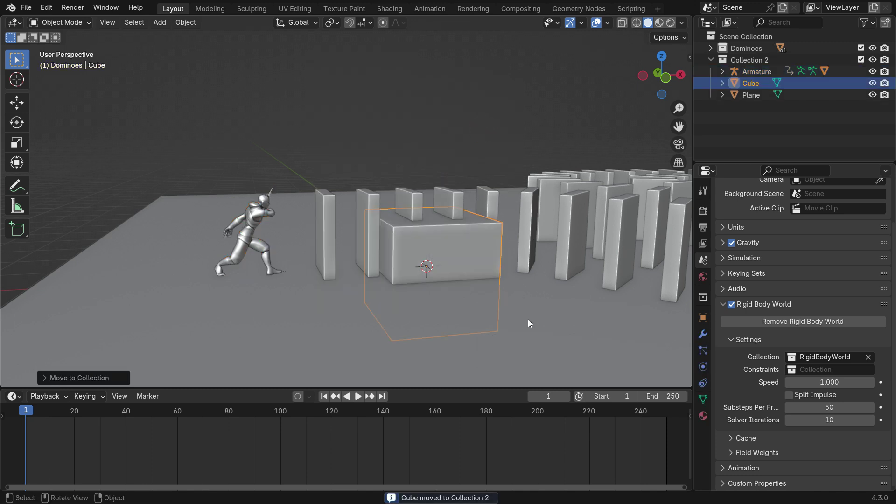
key("s")
left_click(461, 280)
- Move the cube along X to the character's feet and set transform orientation to Local
key("g")
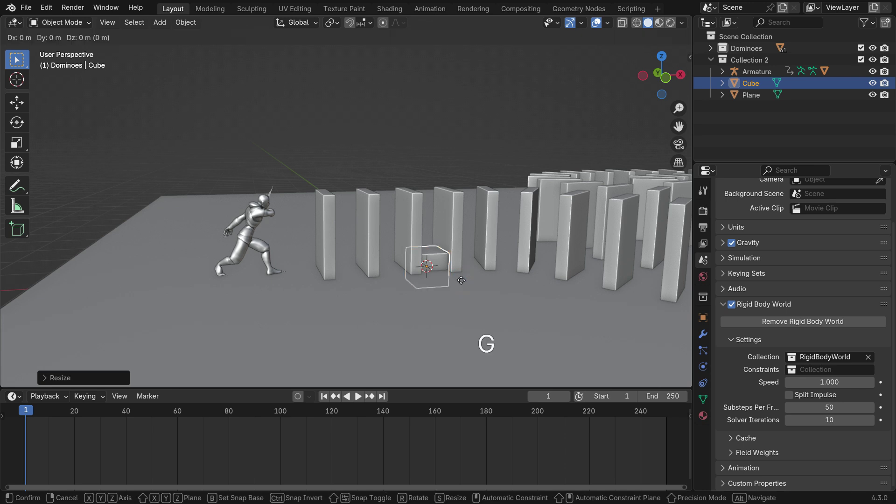
key("x")
left_click(233, 298)
middle_click_drag(234, 299, 251, 313)
left_click(295, 23)
left_click(287, 71)
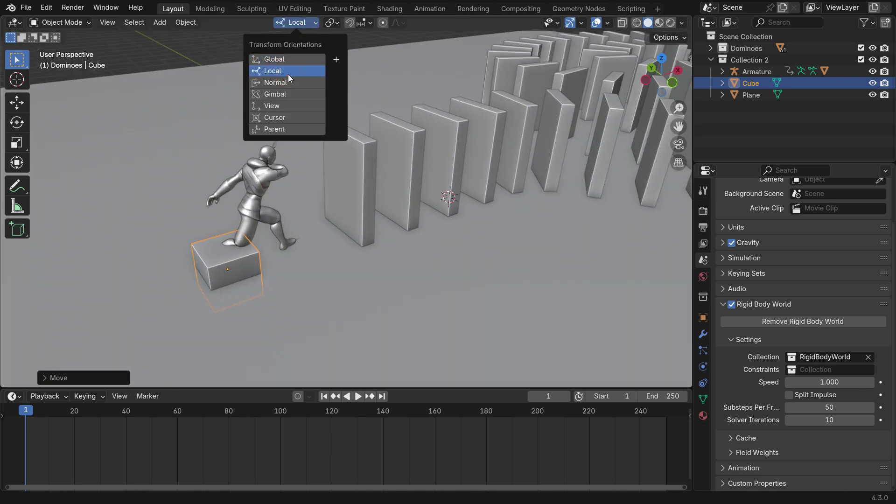
- Rotate the cube around Z and flatten it along its local Z
left_click(17, 122)
key("r")
key("z")
left_click(23, 65)
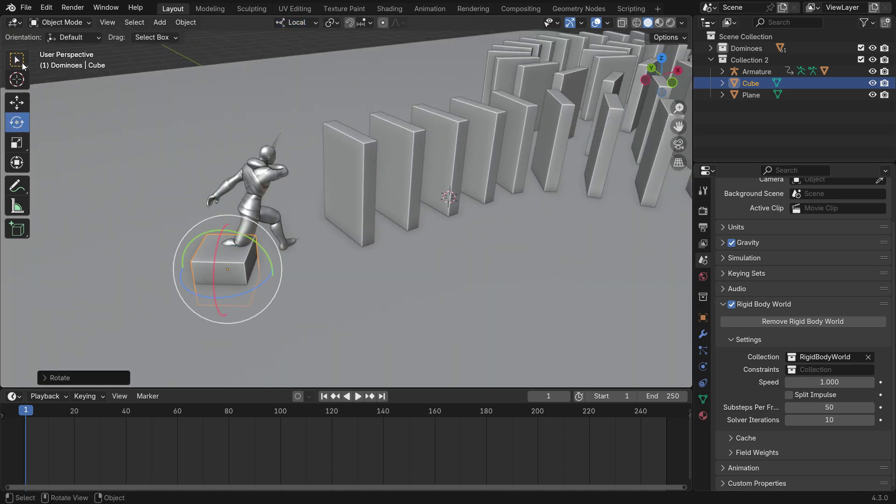
key("s")
key("z")
left_click(294, 305)
- Refine the cube's thickness along local Z and narrow it along X
key("s")
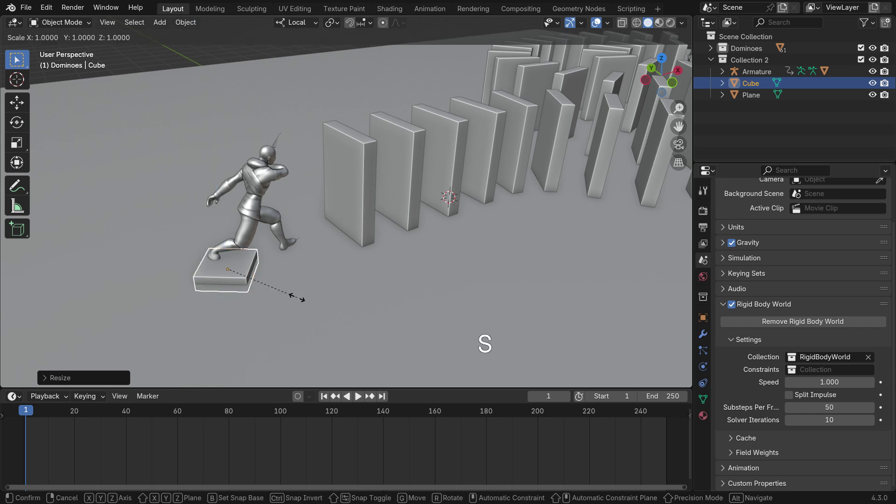
key("z")
scroll(252, 280, "up", 3, "alt")
middle_click_drag(225, 275, 77, 168, "alt")
left_click(273, 284)
key("s")
key("x")
left_click(249, 274)
- Move and tilt the cube onto the foot, sliding it along its local Z and X
key("g")
left_click(77, 167)
left_click(16, 122)
left_click_drag(242, 232, 202, 276)
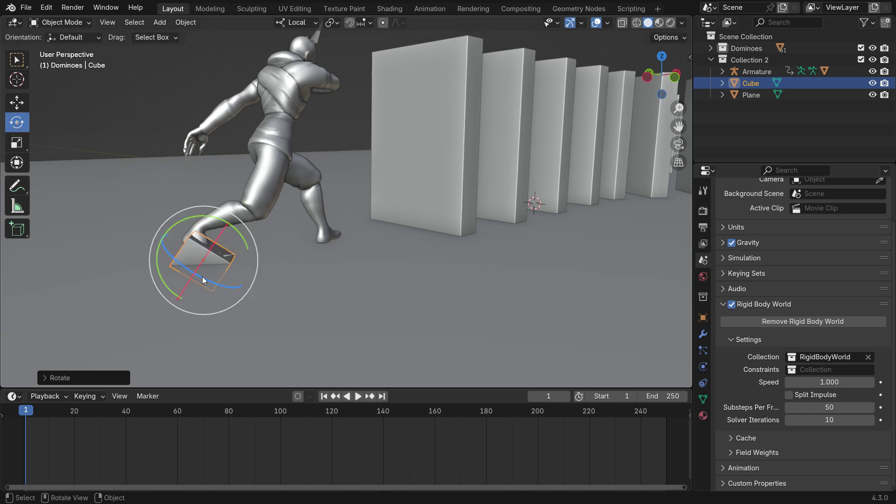
middle_click_drag(202, 276, 280, 284)
left_click(17, 101)
left_click_drag(229, 212, 231, 201)
middle_click_drag(231, 200, 117, 237)
left_click_drag(250, 281, 244, 281)
middle_click_drag(245, 281, 247, 267)
left_click_drag(248, 266, 227, 264)
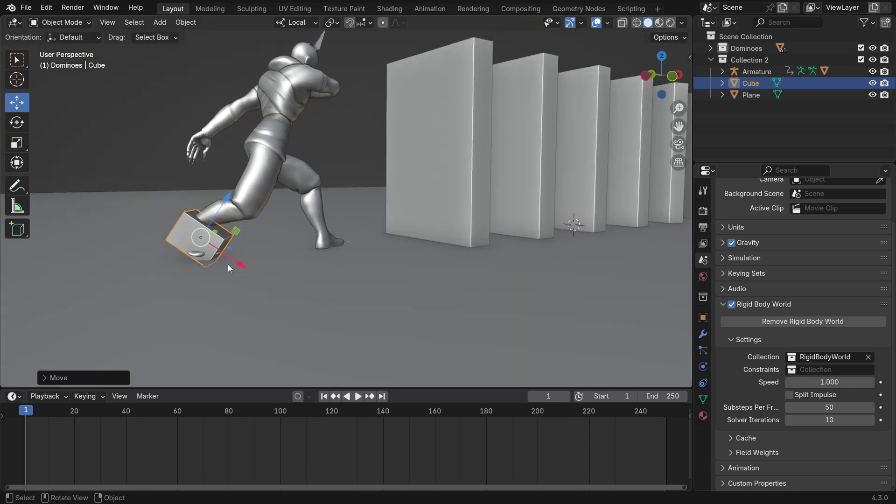
- Adjust the cube's local Z thickness and nudge it so it encloses the foot
key("s")
key("z")
left_click(184, 254)
scroll(185, 254, "up", 3)
left_click_drag(236, 189, 233, 196)
scroll(233, 238, "down", 4)
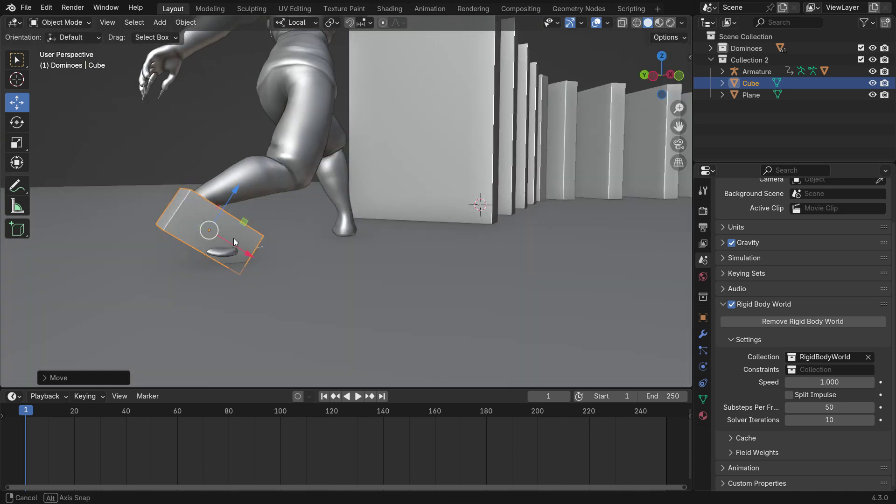
middle_click_drag(233, 238, 233, 282)
left_click(19, 61)
left_click(311, 23)
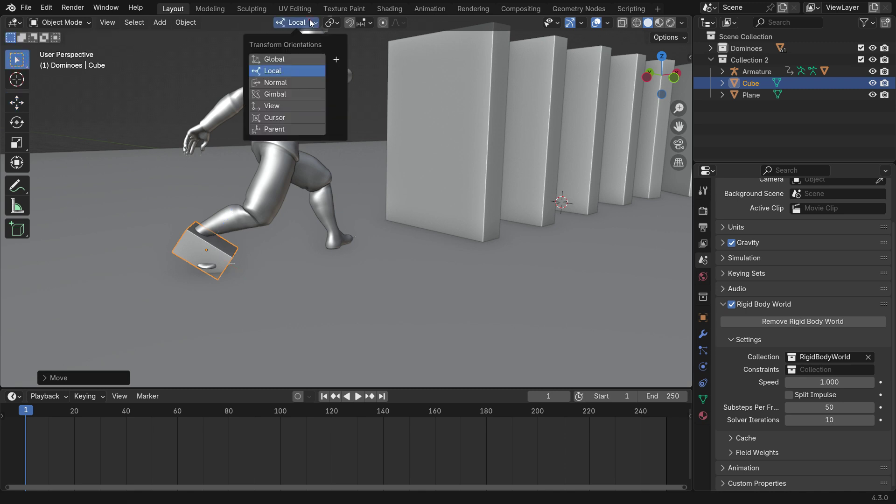
- Add a Child Of constraint targeting Armature bone mixamorig:RightFoot, then Set Inverse
left_click(297, 59)
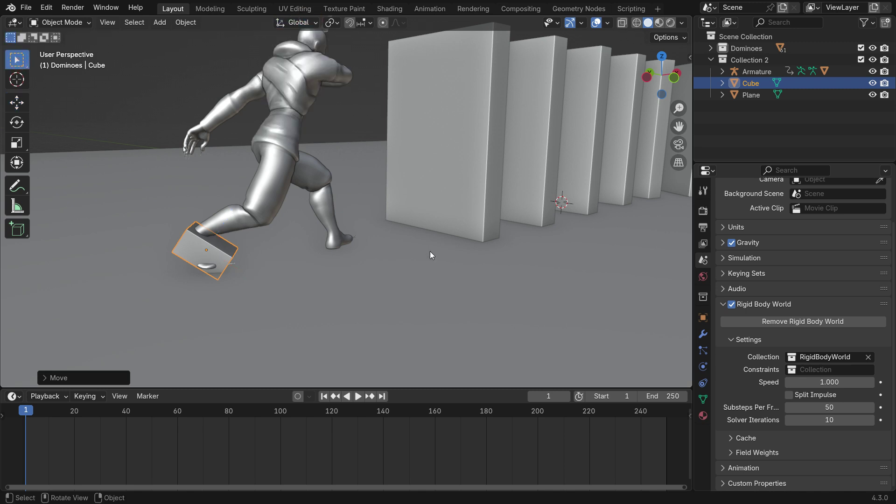
left_click(703, 384)
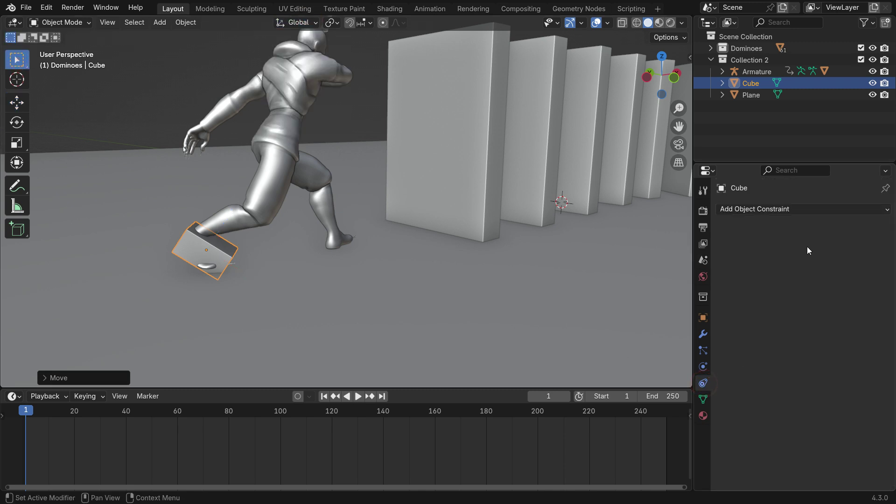
left_click(802, 209)
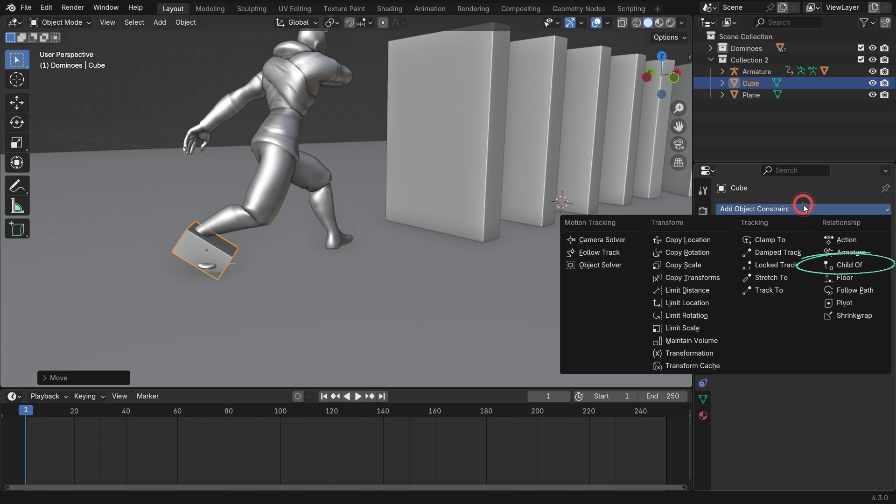
left_click(870, 265)
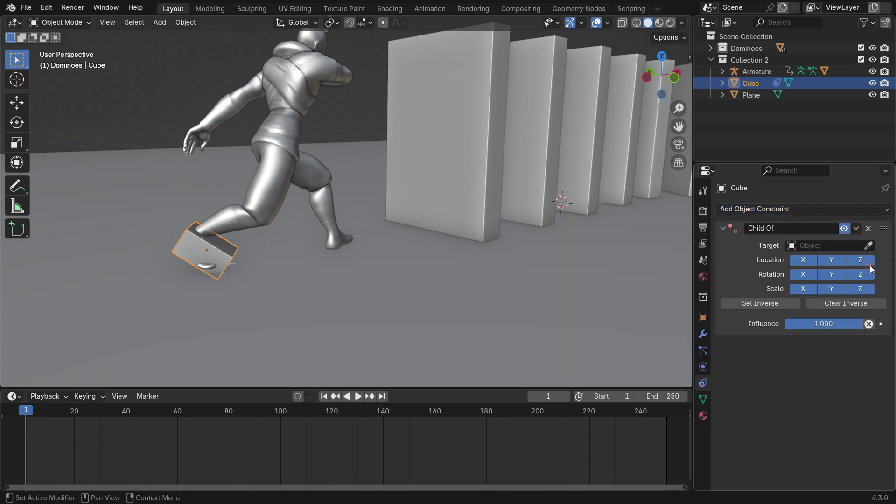
left_click(828, 247)
left_click(745, 264)
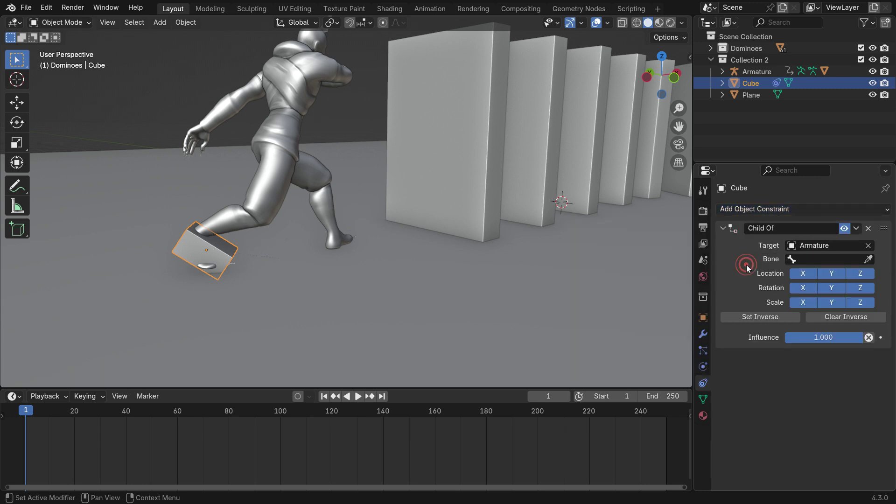
left_click(805, 259)
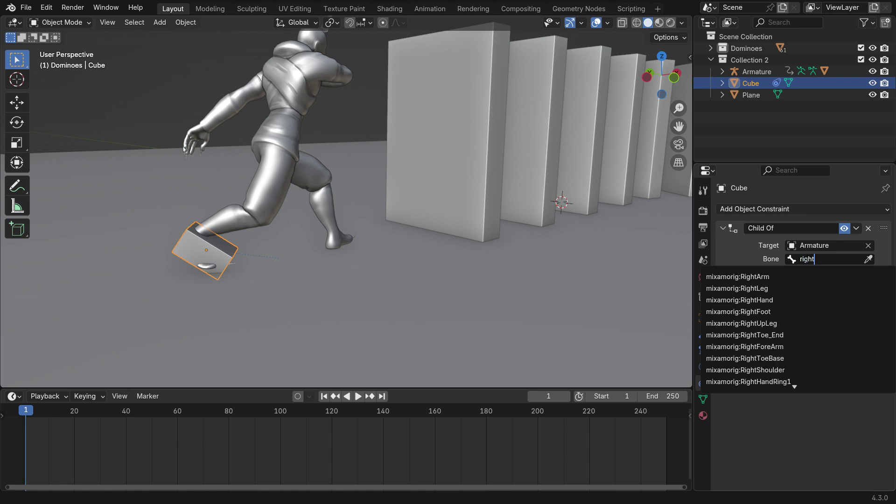
type("rightfoot")
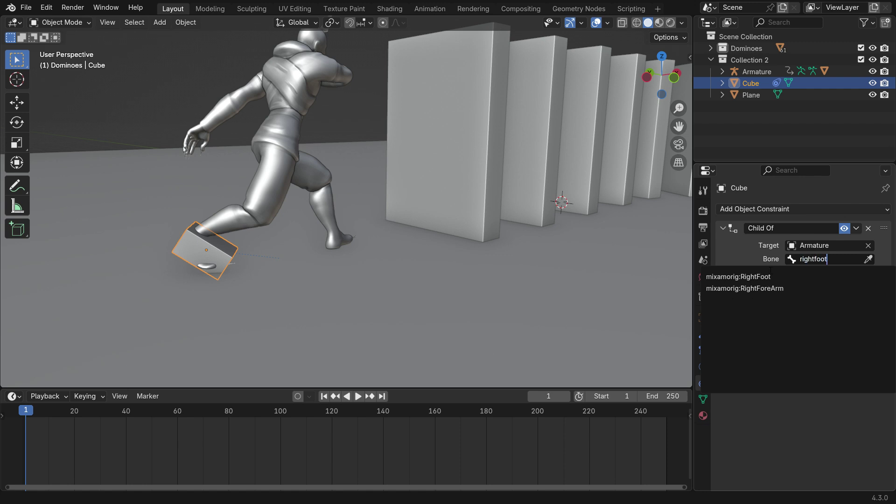
left_click(768, 276)
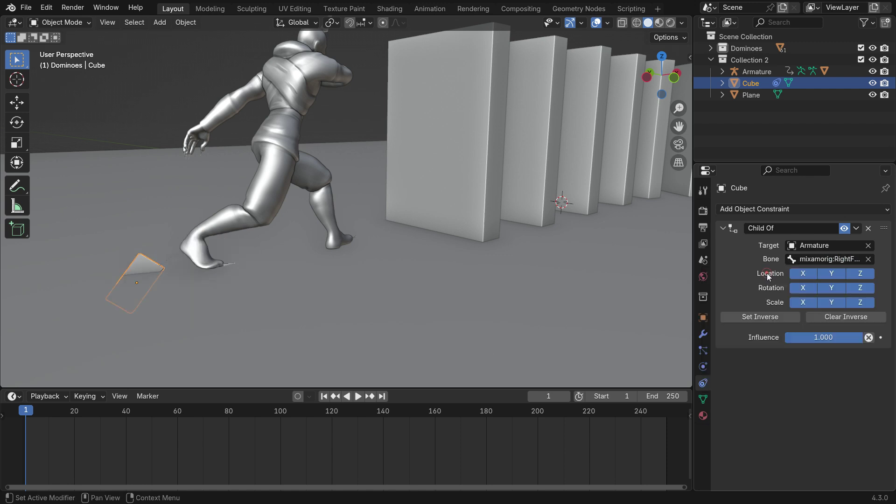
left_click(783, 321)
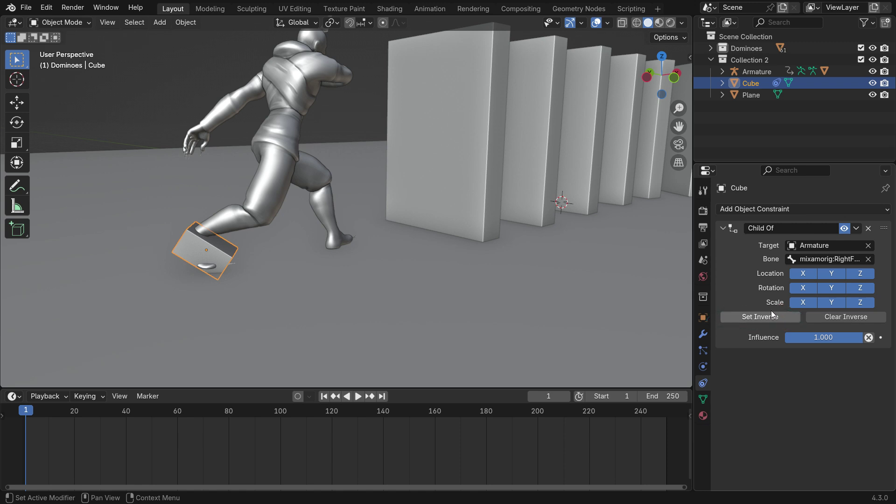
- Make the foot cube an animated rigid body and watch its kick topple the domino spiral
left_click(703, 367)
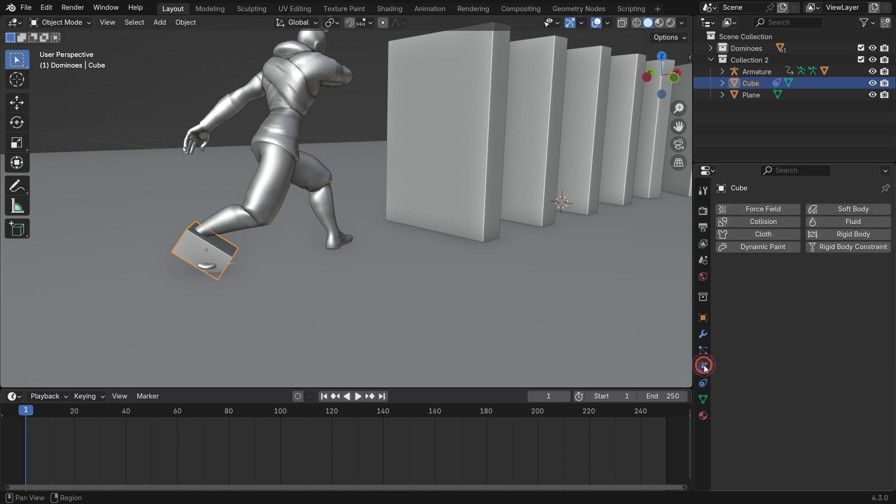
left_click(827, 237)
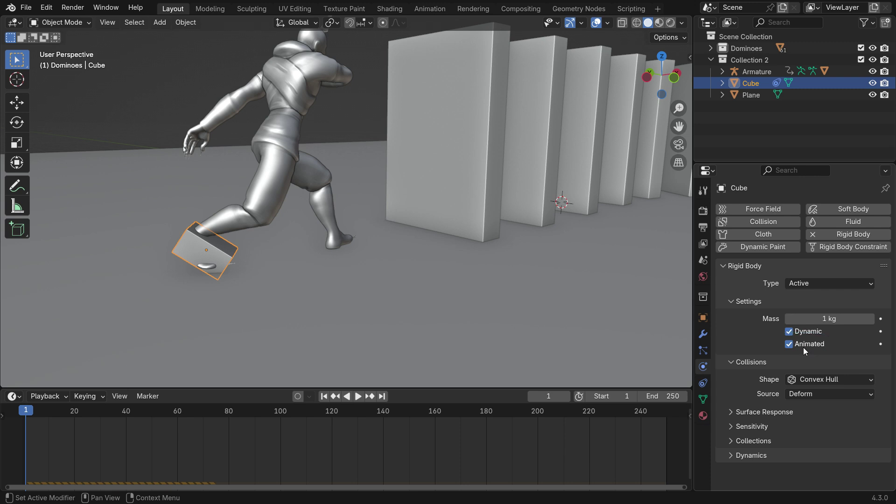
middle_click_drag(476, 332, 283, 302)
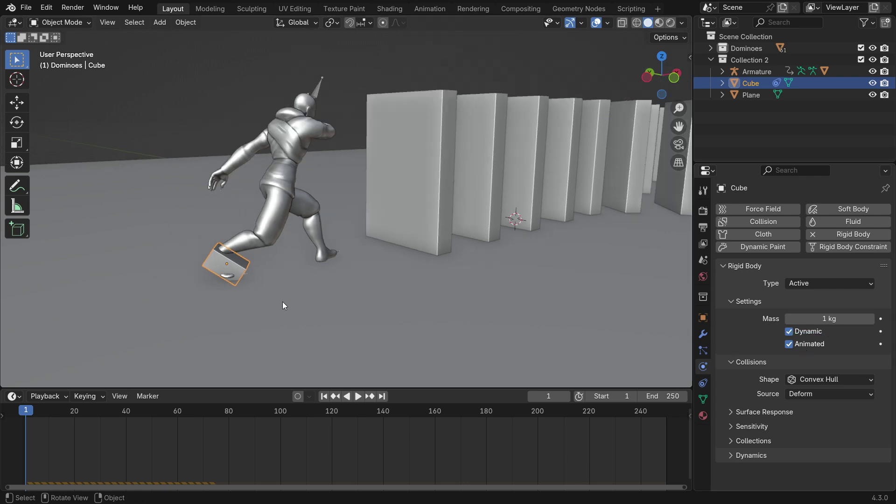
scroll(287, 321, "down", 3)
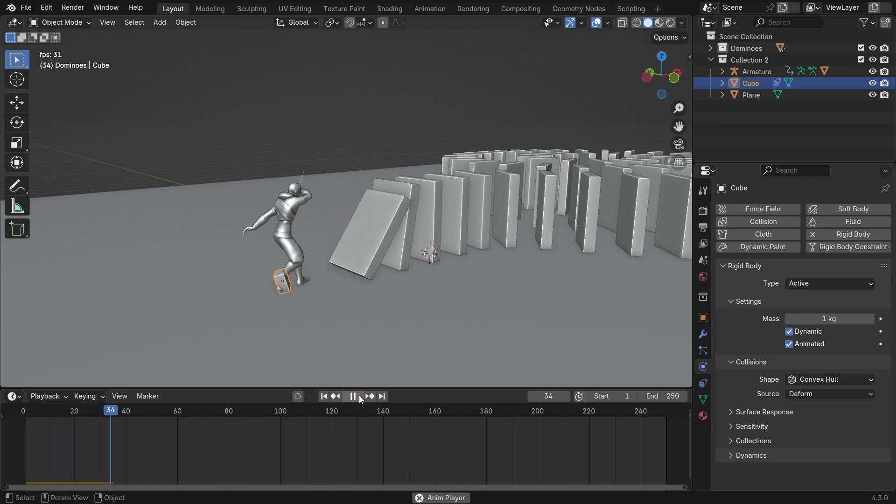
scroll(326, 287, "down", 4)
middle_click_drag(326, 287, 511, 293)
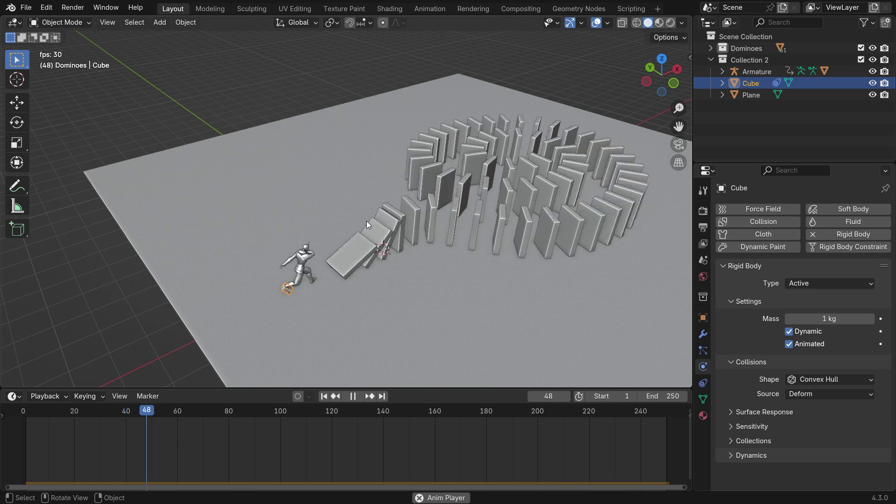
scroll(399, 275, "up", 2)
scroll(400, 275, "down", 1)
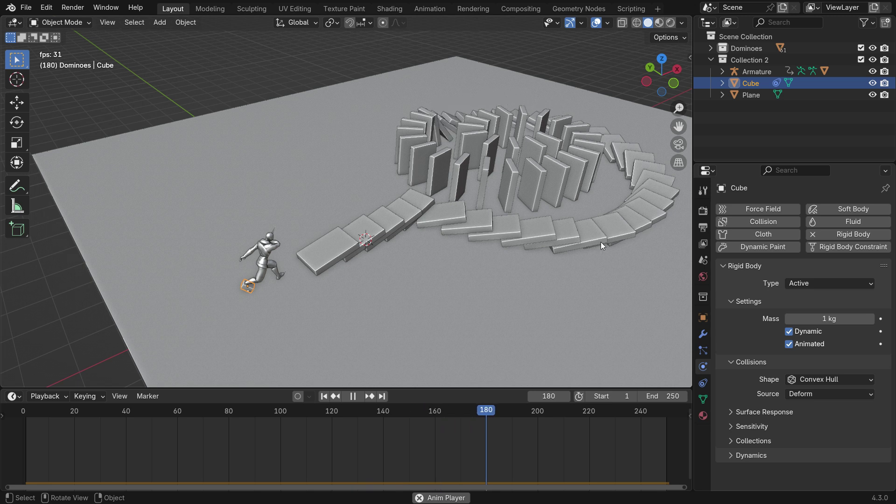
- Stop playback, rewind to the first frame, and set the scene end frame to 500
left_click(352, 396)
left_click(324, 396)
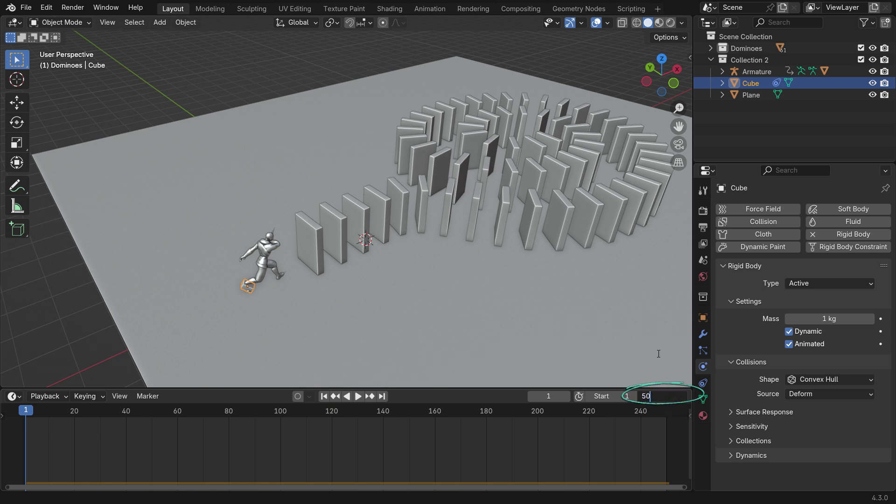
type("0")
key("Return")
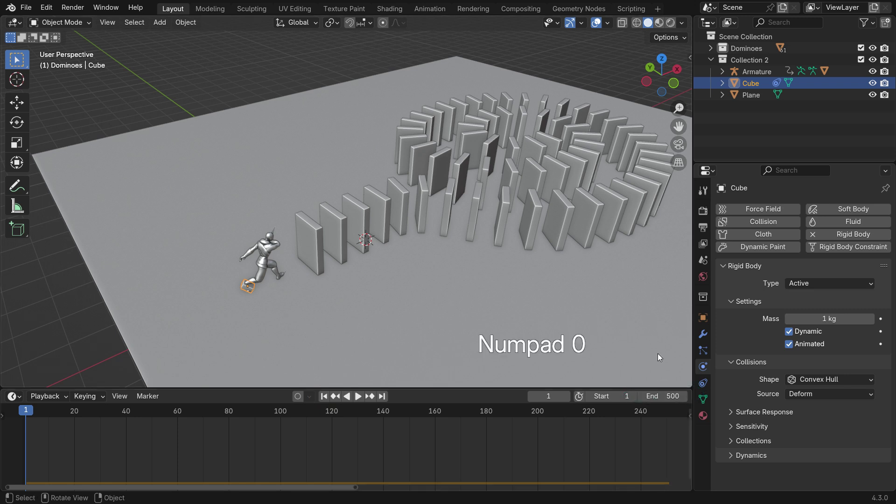
- Extend the Rigid Body World cache end to frame 500 and replay the domino fall
left_click(703, 260)
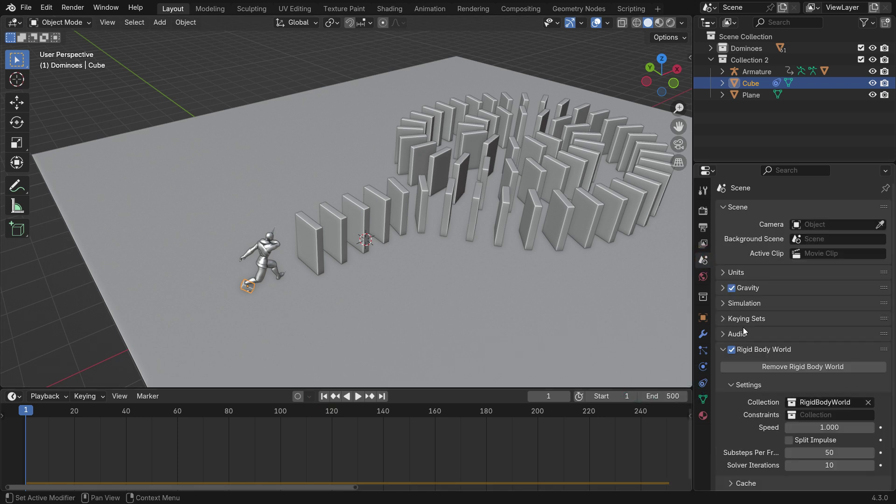
scroll(744, 329, "down", 3)
left_click(742, 438)
scroll(741, 420, "down", 8)
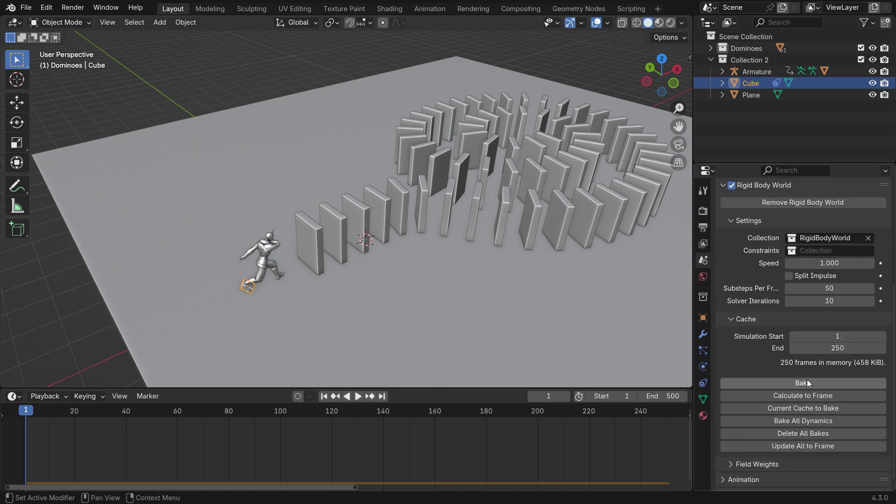
type("0")
key("Return")
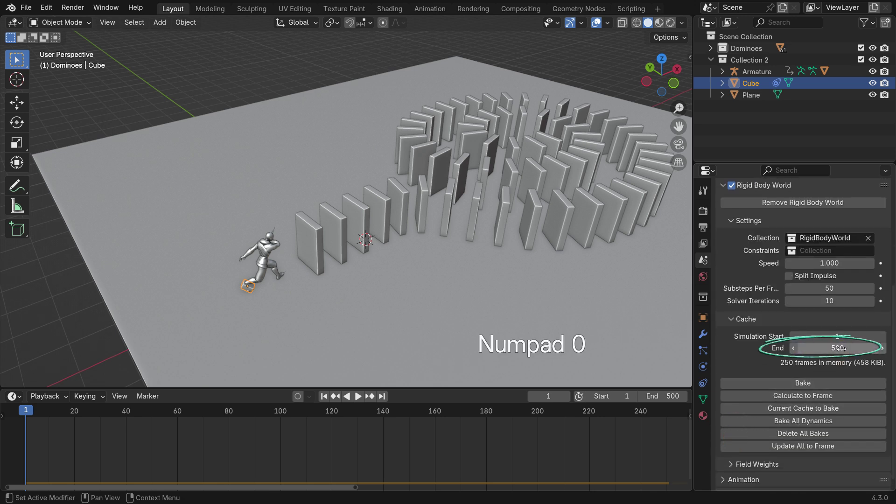
left_click(358, 396)
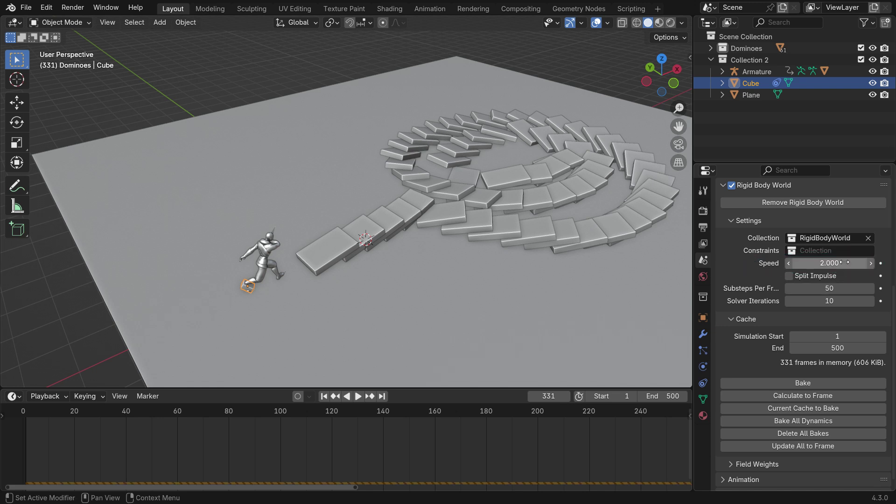
- Replay the dominoes from frame 1 at speed 2.000, then pause and return to the first frame
left_click(323, 397)
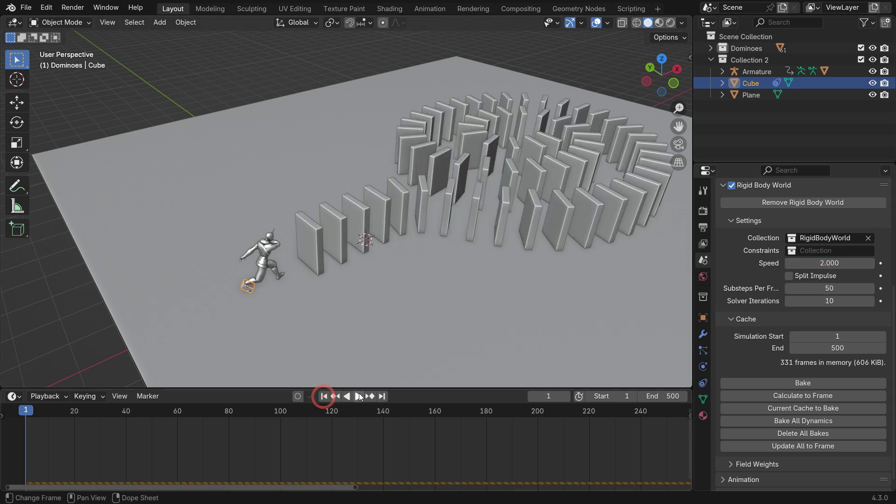
left_click(358, 396)
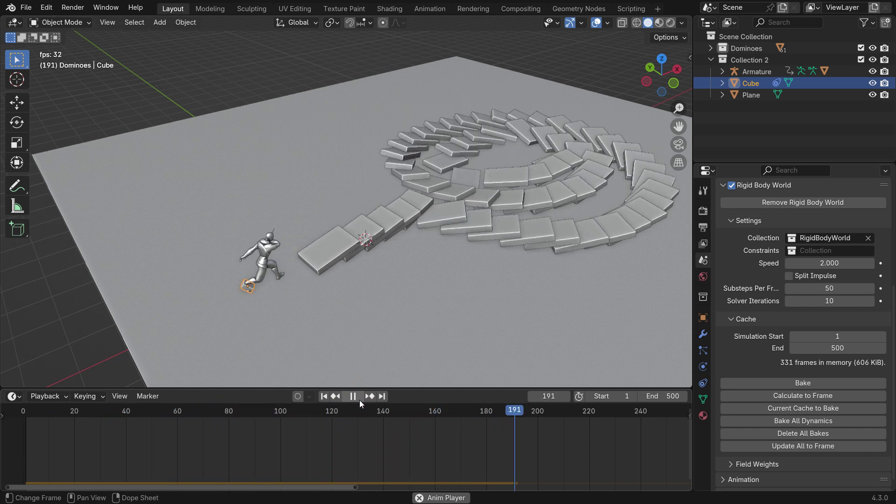
left_click(356, 397)
left_click(328, 396)
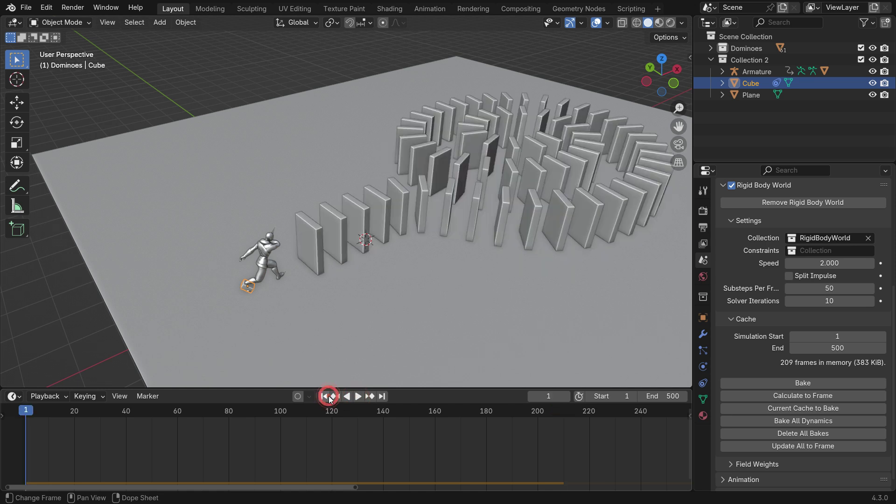
- Replay the character's kick toppling the spiral with the foot cube hidden, then restart from frame 1
scroll(252, 289, "up", 5)
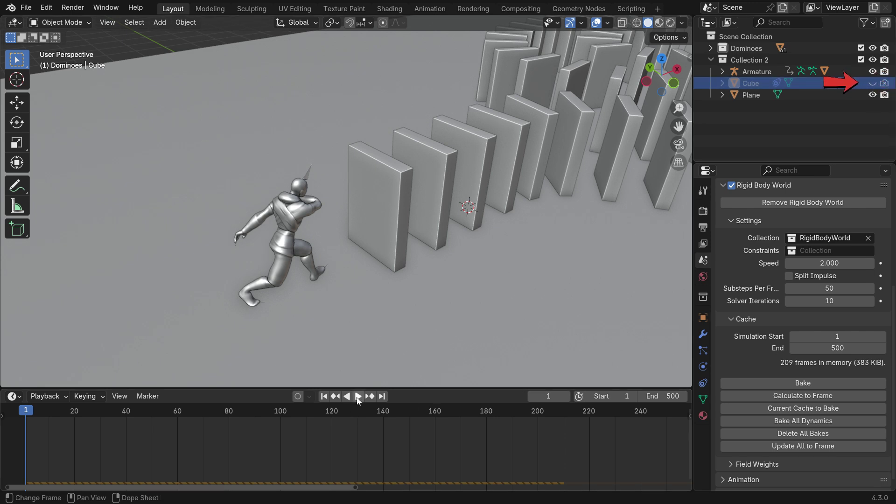
left_click(357, 396)
scroll(240, 302, "down", 5)
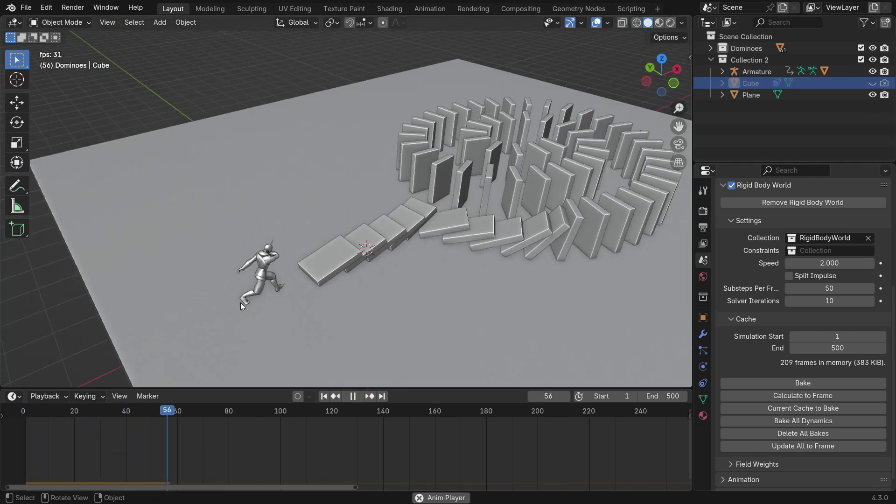
scroll(406, 257, "up", 2)
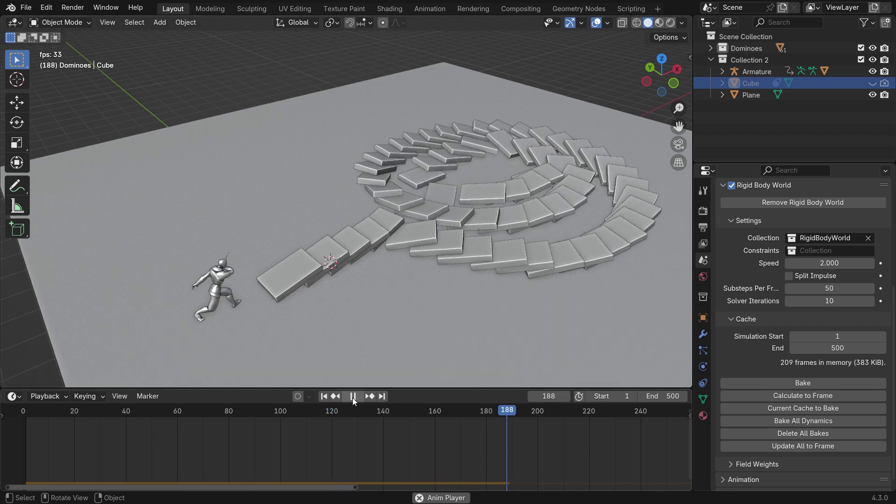
left_click(323, 396)
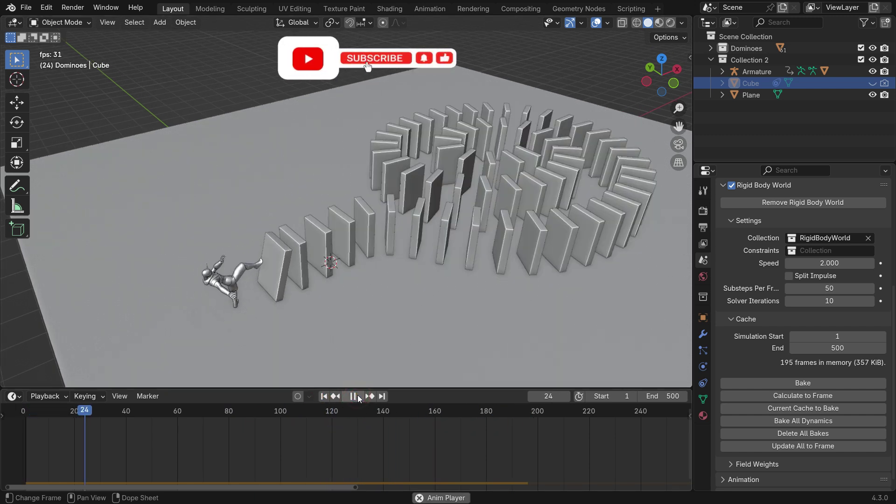